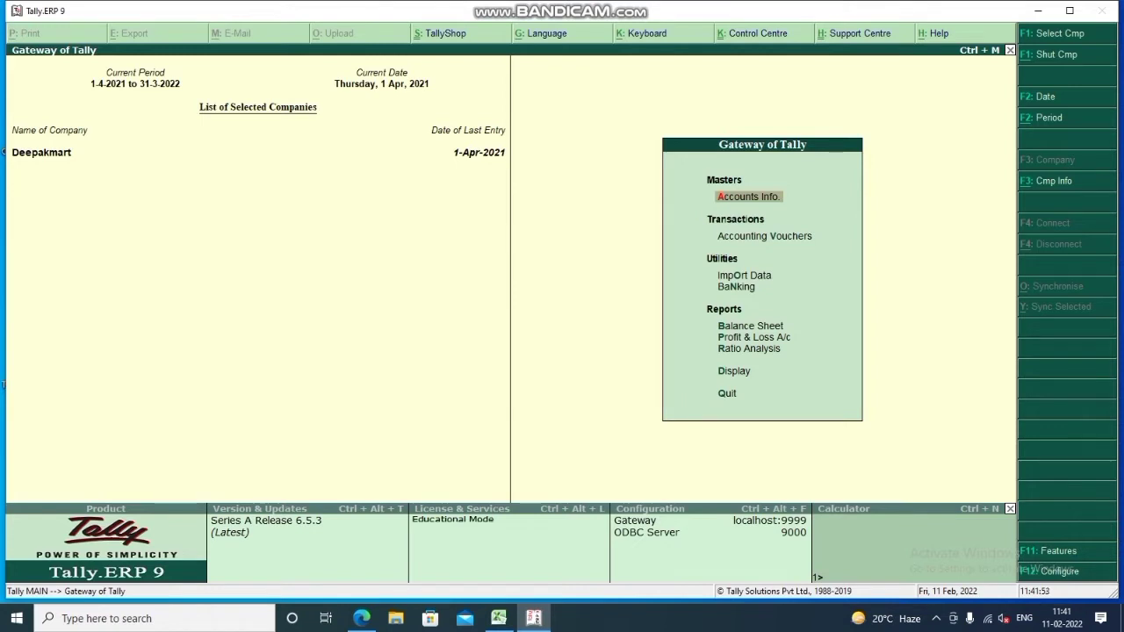
Shut the currently open Deepakmart company
{"action": "key", "text": "alt+F3"}
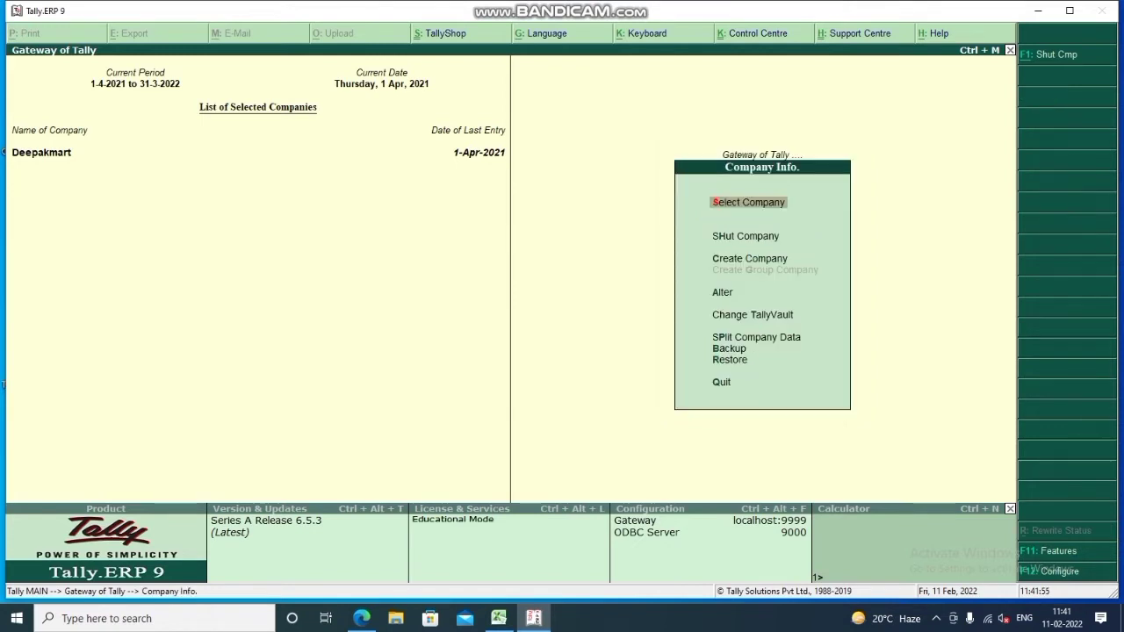
{"action": "key", "text": "Down"}
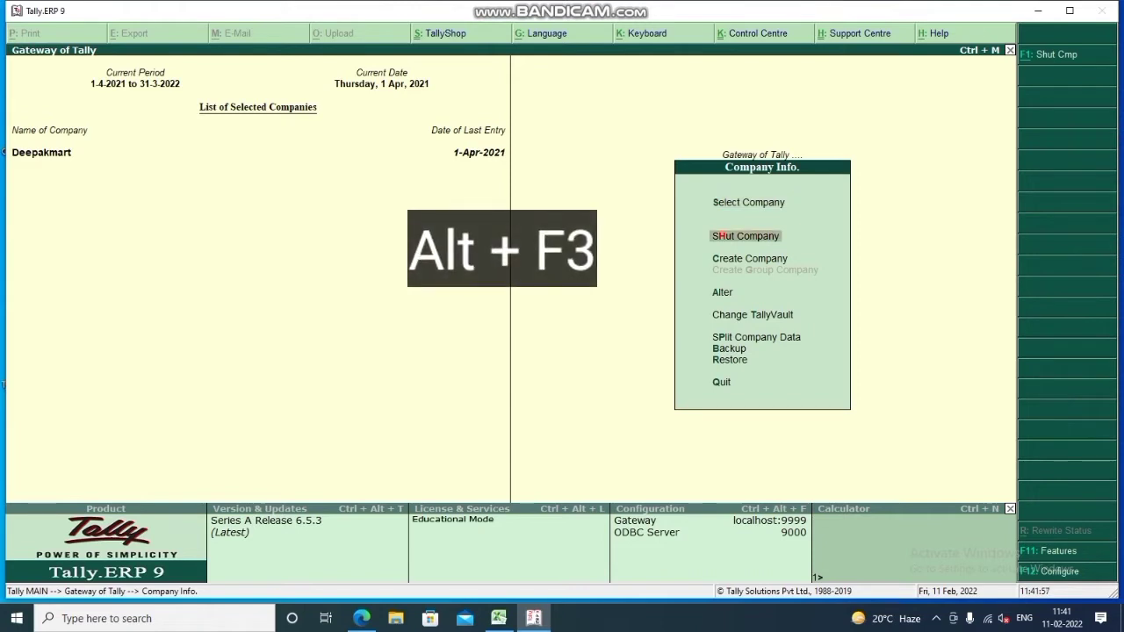
{"action": "key", "text": "Return"}
{"action": "key", "text": "Return"}
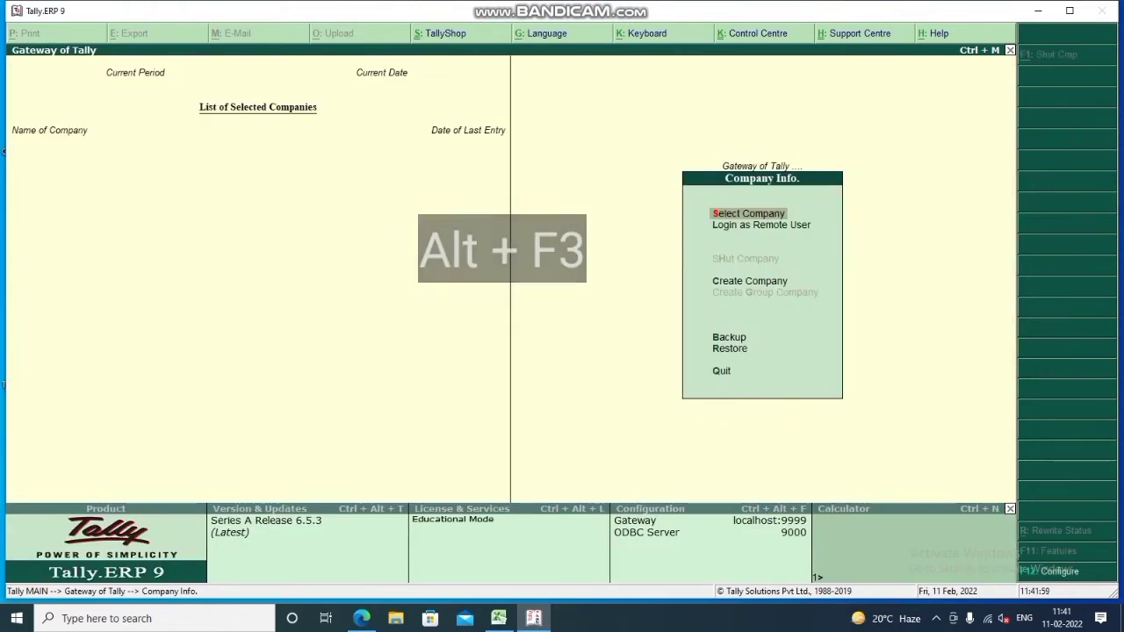
Start a new company named 'Cost and Category' and enter its two address lines
{"action": "key", "text": "Down"}
{"action": "key", "text": "Down"}
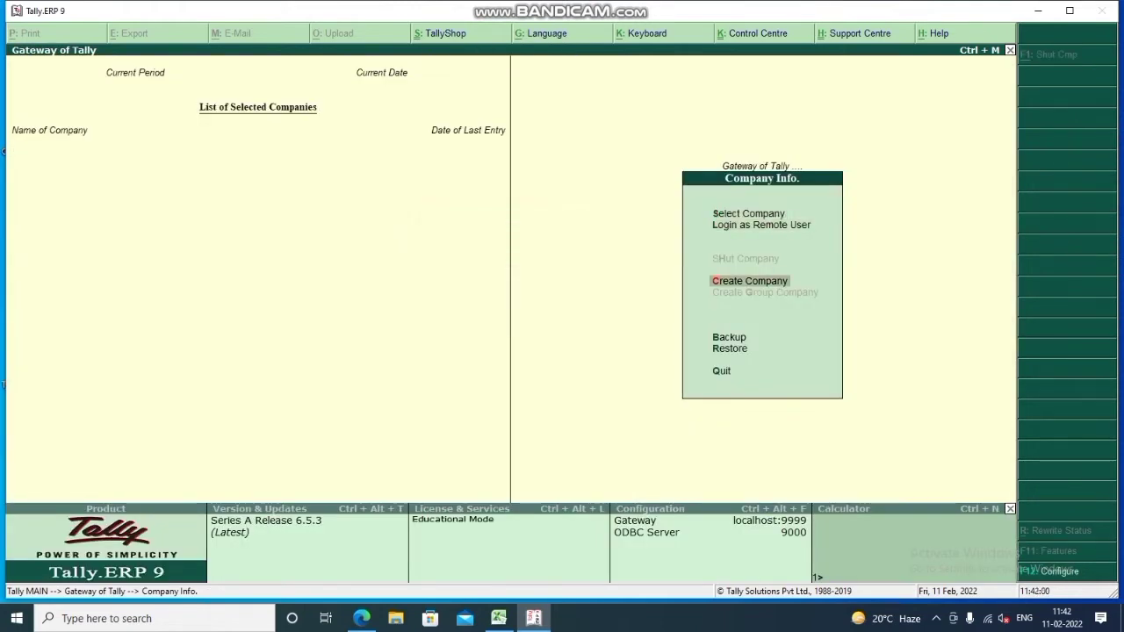
{"action": "key", "text": "Return"}
{"action": "type", "text": "Cost"}
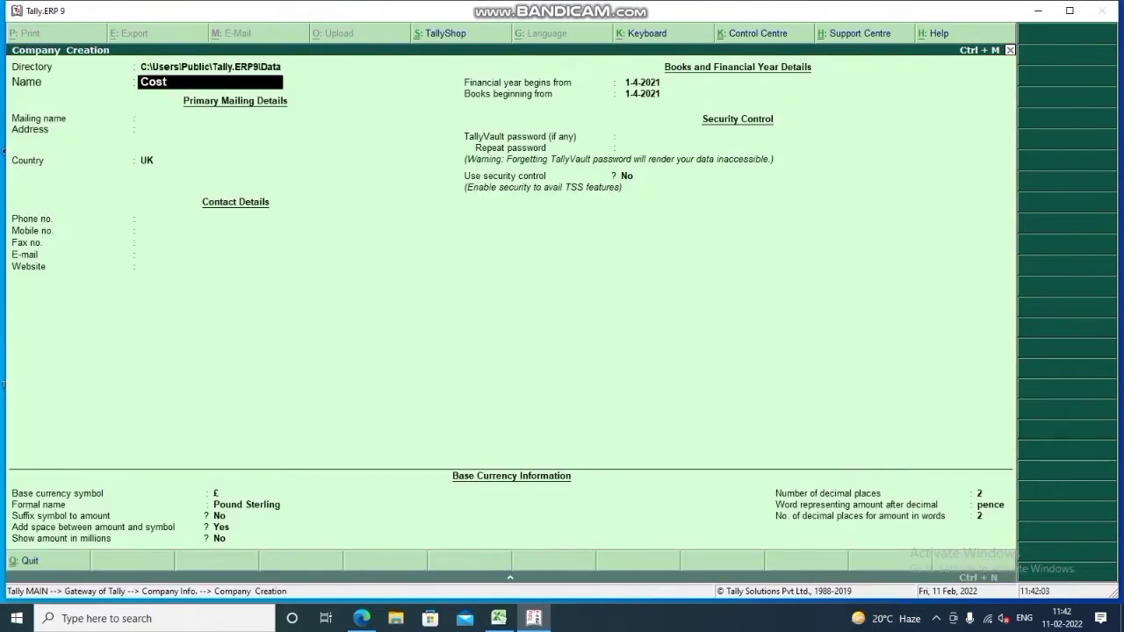
{"action": "type", "text": " and Category"}
{"action": "key", "text": "Return"}
{"action": "key", "text": "Return"}
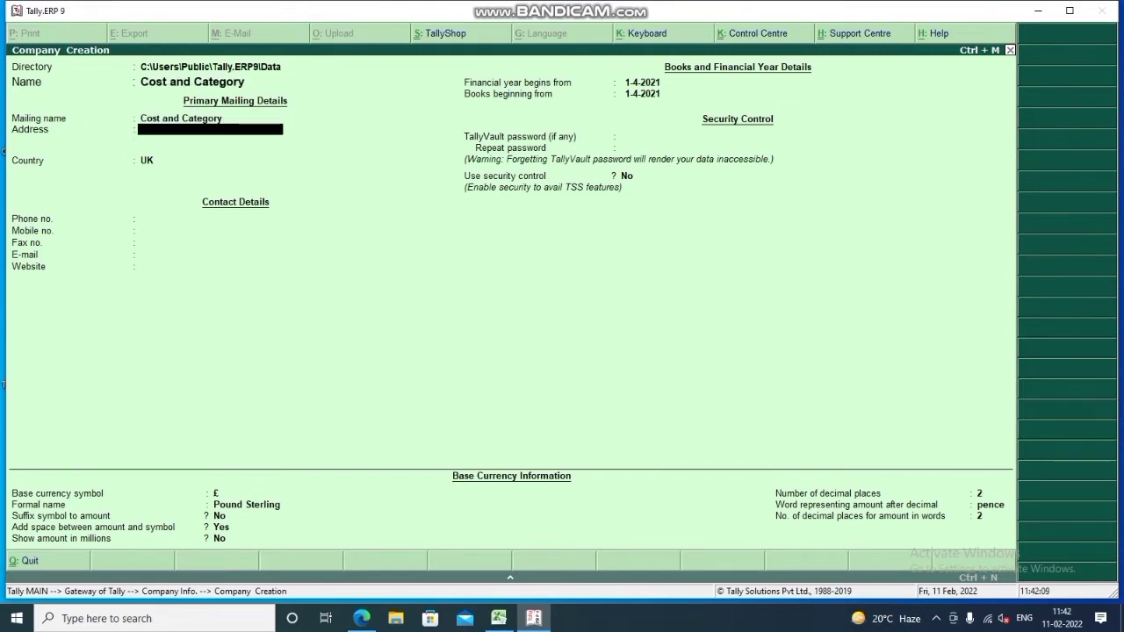
{"action": "type", "text": "121"}
{"action": "key", "text": "Return"}
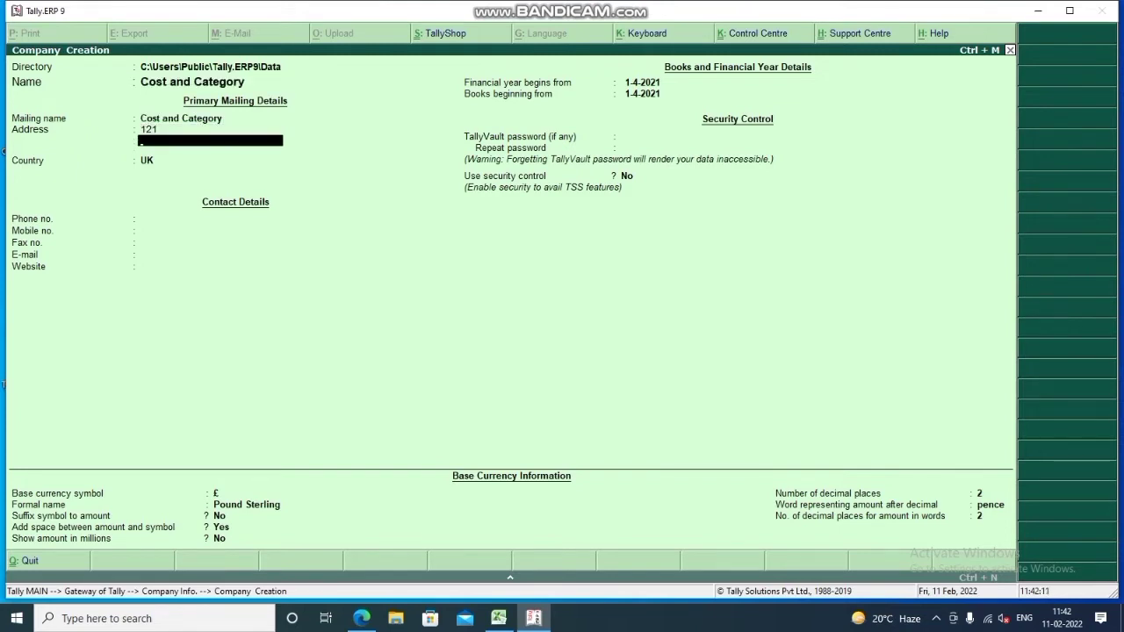
{"action": "type", "text": "Bawana"}
{"action": "key", "text": "Return"}
{"action": "key", "text": "Return"}
Set country India and state Delhi, then enter the pincode and phone number
{"action": "type", "text": "ind"}
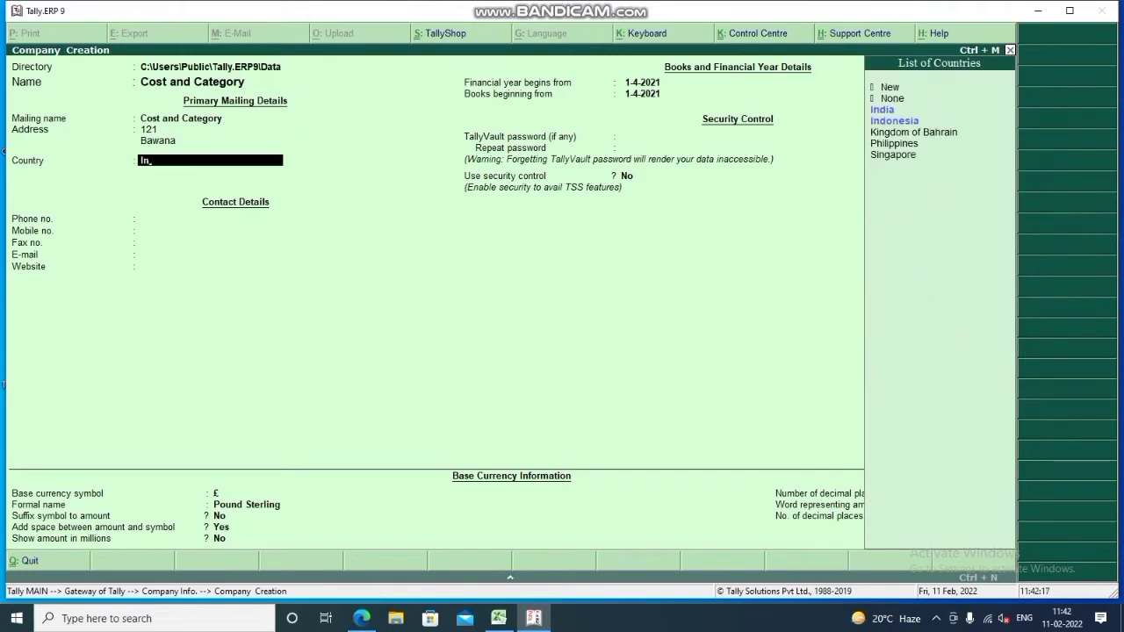
{"action": "key", "text": "Return"}
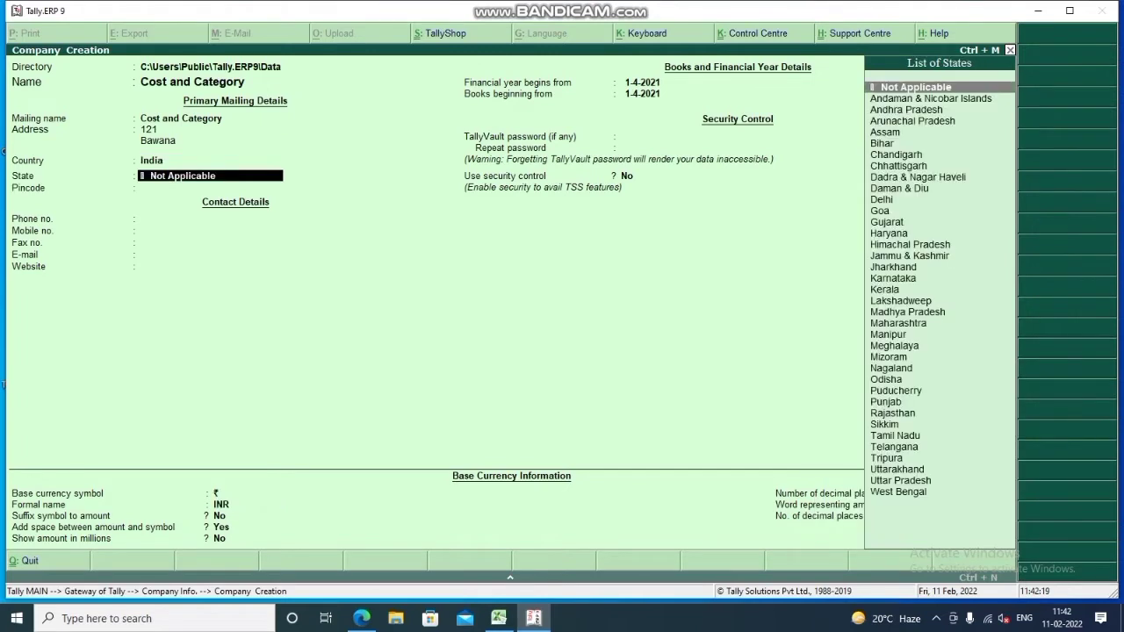
{"action": "type", "text": "Delhi"}
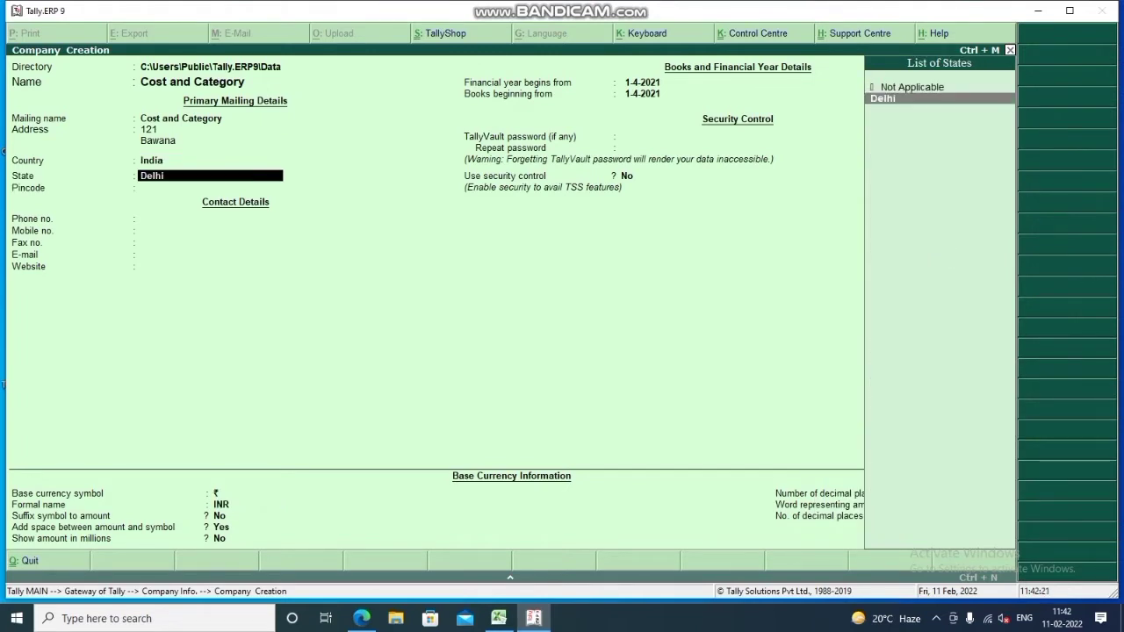
{"action": "key", "text": "Return"}
{"action": "type", "text": "110088"}
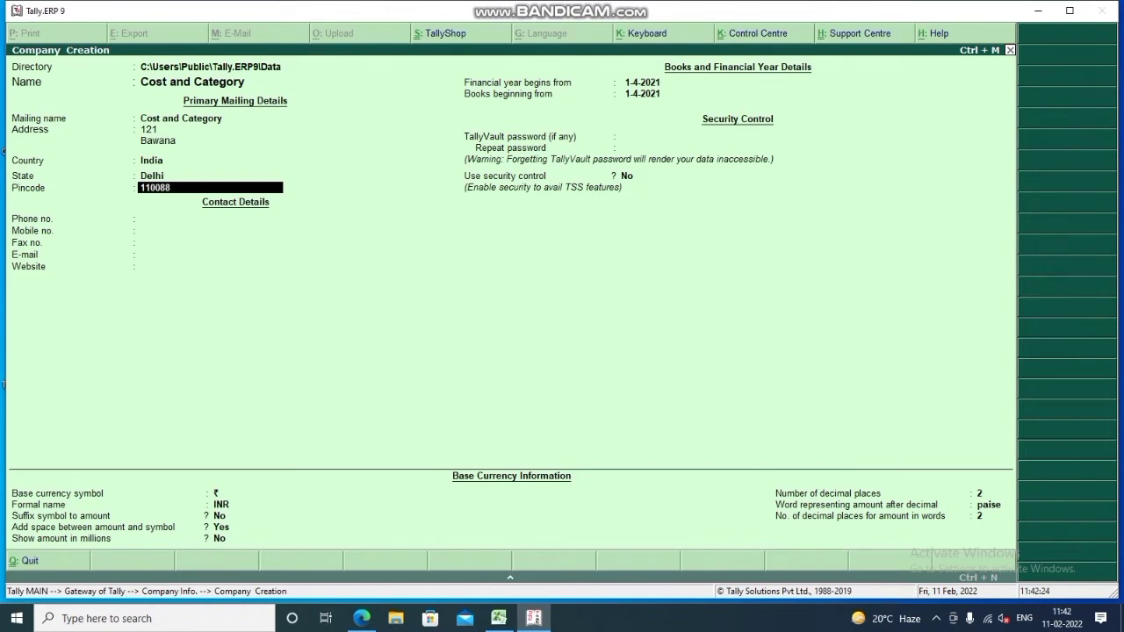
{"action": "key", "text": "Return"}
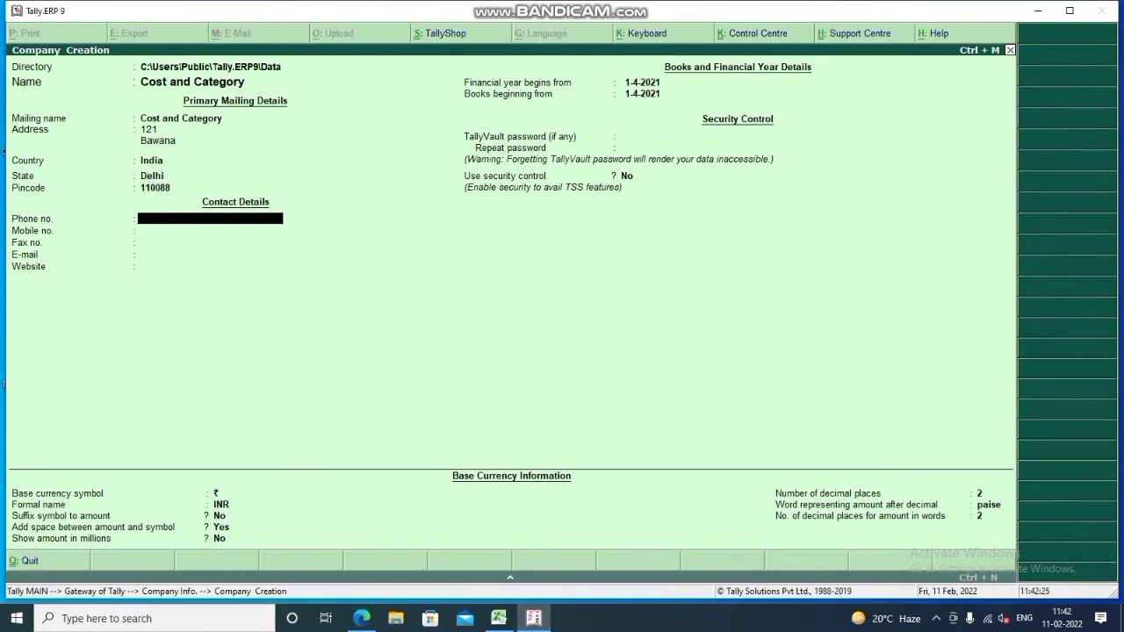
{"action": "type", "text": "01123456"}
{"action": "key", "text": "Return"}
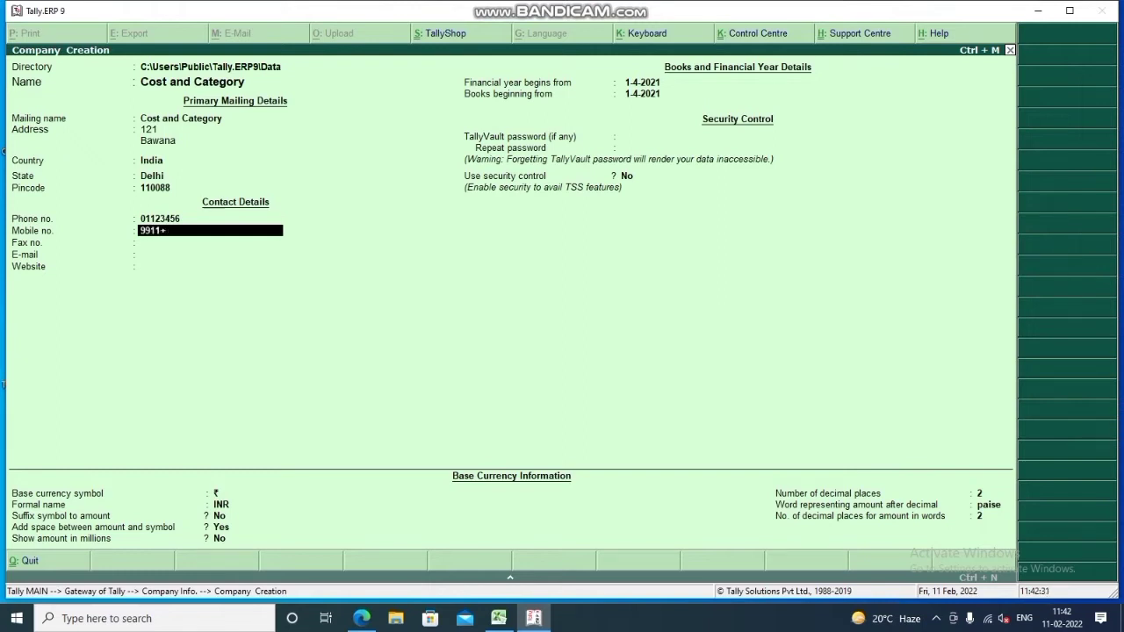
Enter the mobile number, skip the remaining fields and save the new company
{"action": "key", "text": "Return"}
{"action": "key", "text": "Return"}
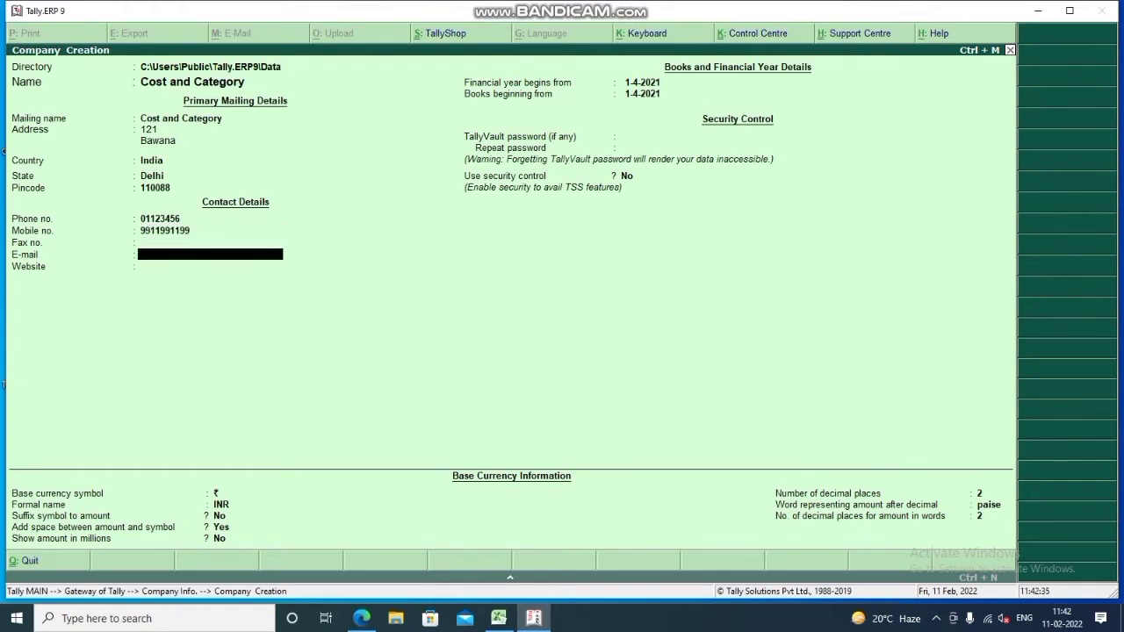
{"action": "key", "text": "Return"}
{"action": "key", "text": "Return"}
{"action": "key", "text": "Return"}
{"action": "key", "text": "Return"}
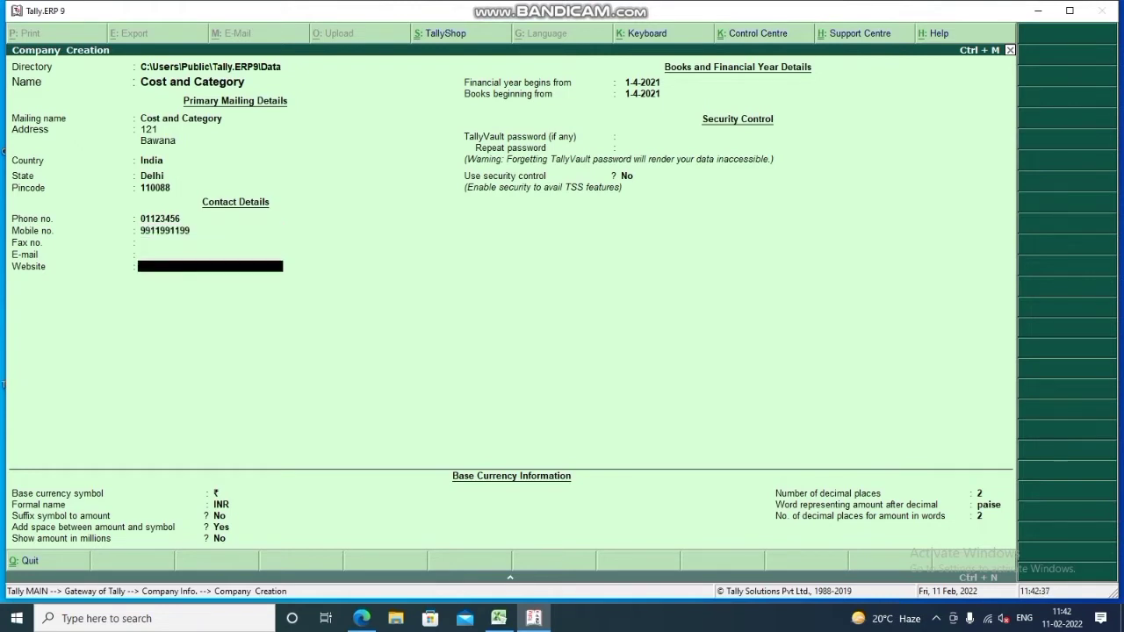
{"action": "key", "text": "Return"}
{"action": "key", "text": "Return"}
{"action": "key", "text": "Return"}
{"action": "key", "text": "Return"}
{"action": "key", "text": "Return"}
{"action": "key", "text": "Return"}
{"action": "key", "text": "Return"}
{"action": "key", "text": "Return"}
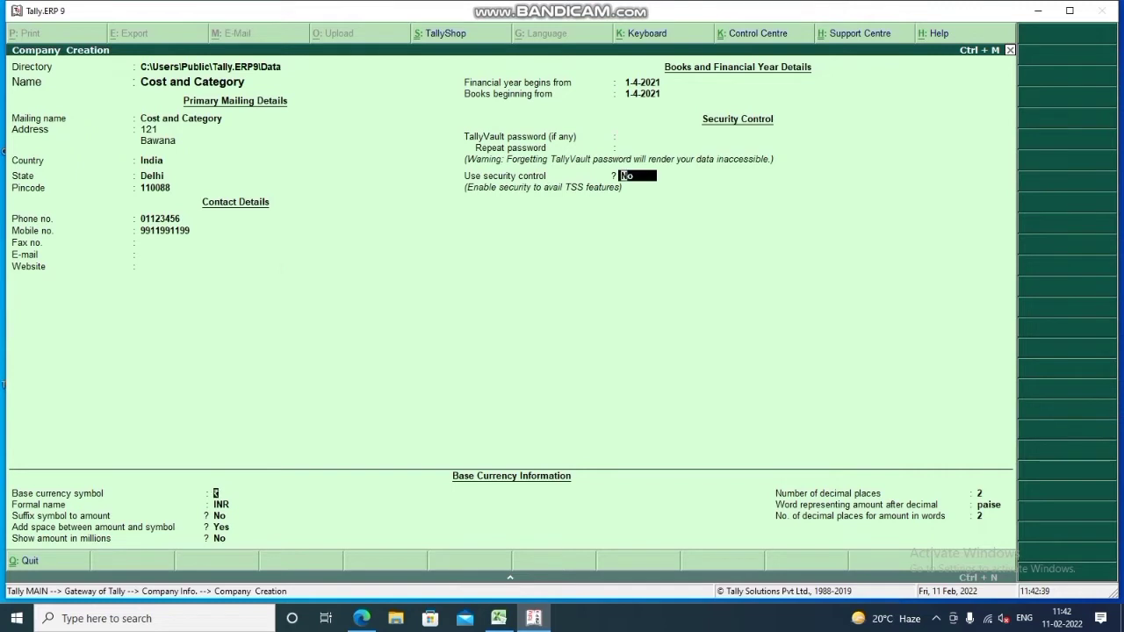
{"action": "key", "text": "Return"}
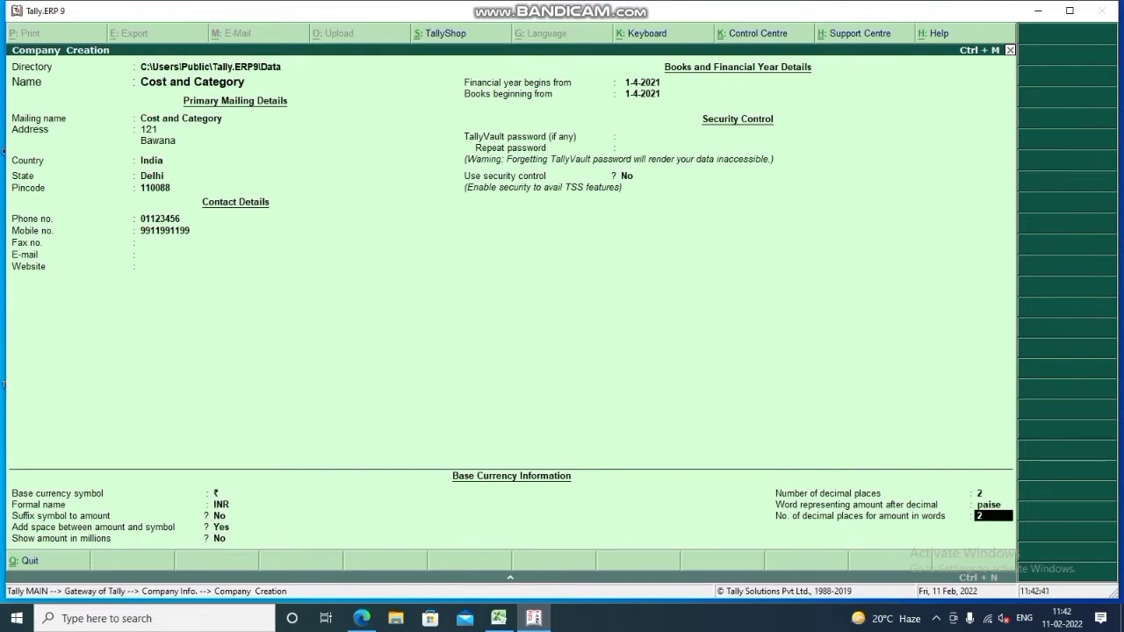
{"action": "key", "text": "Return"}
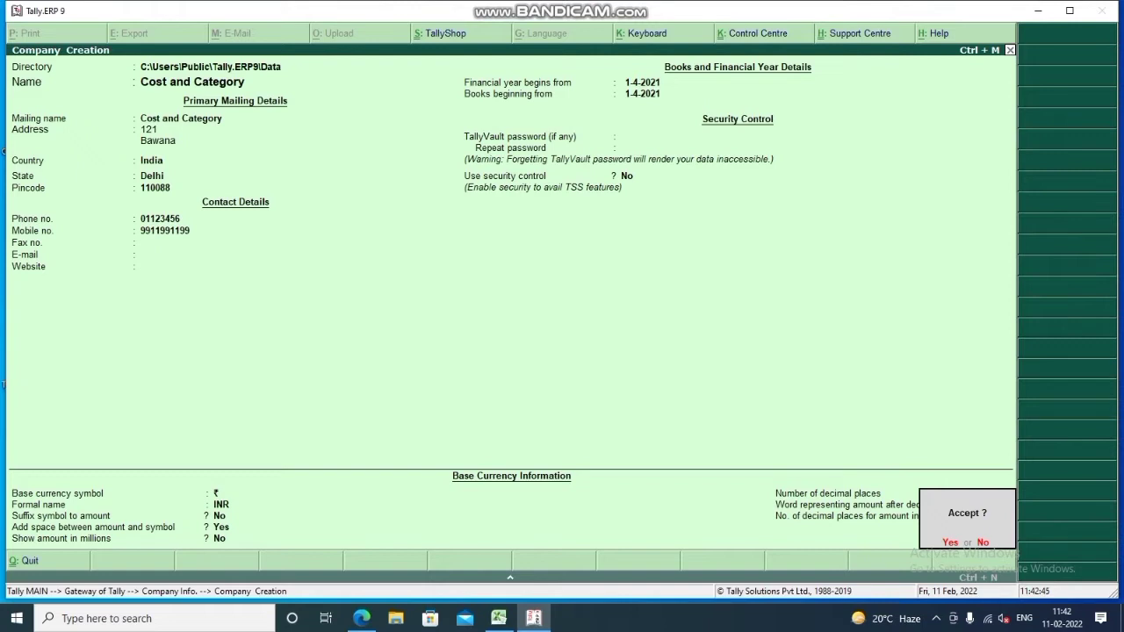
{"action": "key", "text": "Return"}
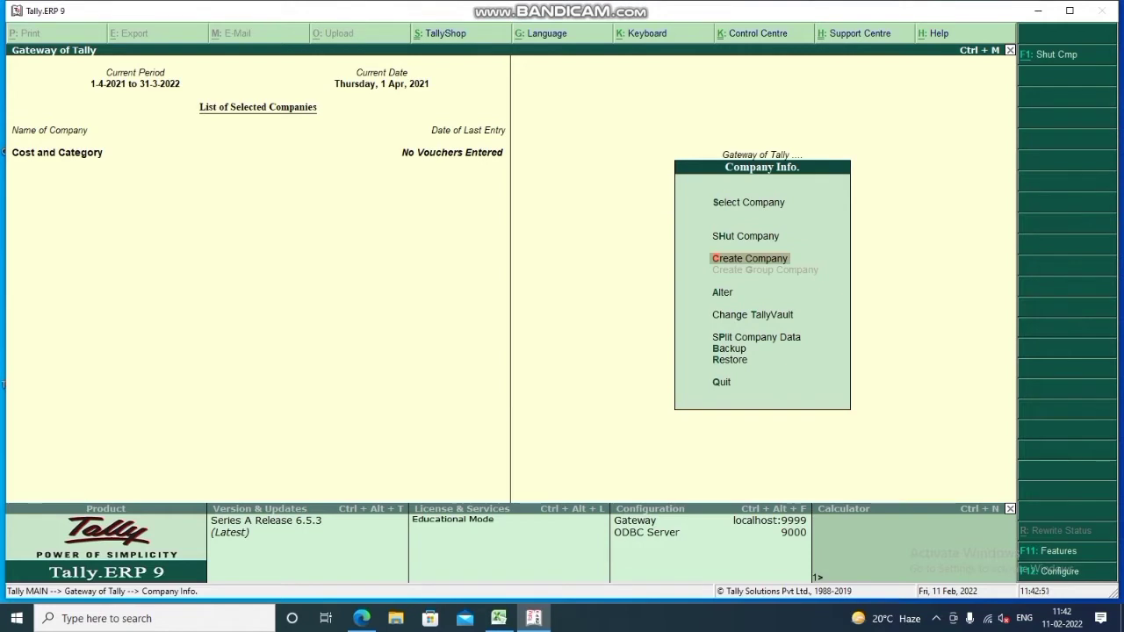
Leave the Company Info menu and return to the Gateway of Tally
{"action": "key", "text": "Escape"}
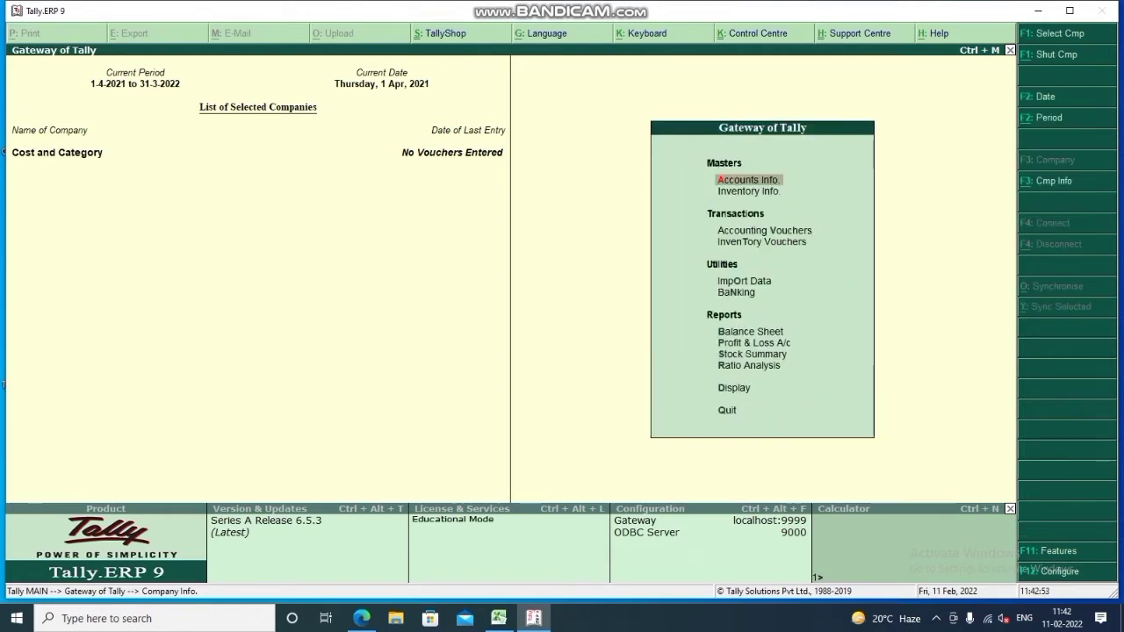
{"action": "key", "text": "ctrl+q"}
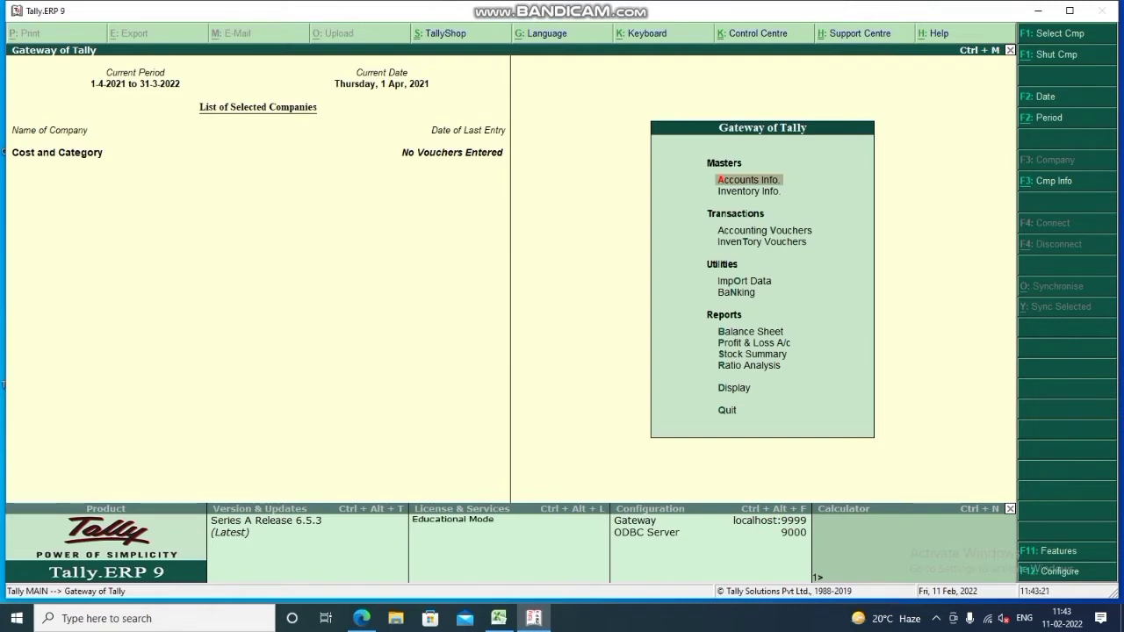
In the F11 accounting features, keep accounts-only maintenance and turn off bill-wise details
{"action": "key", "text": "F11"}
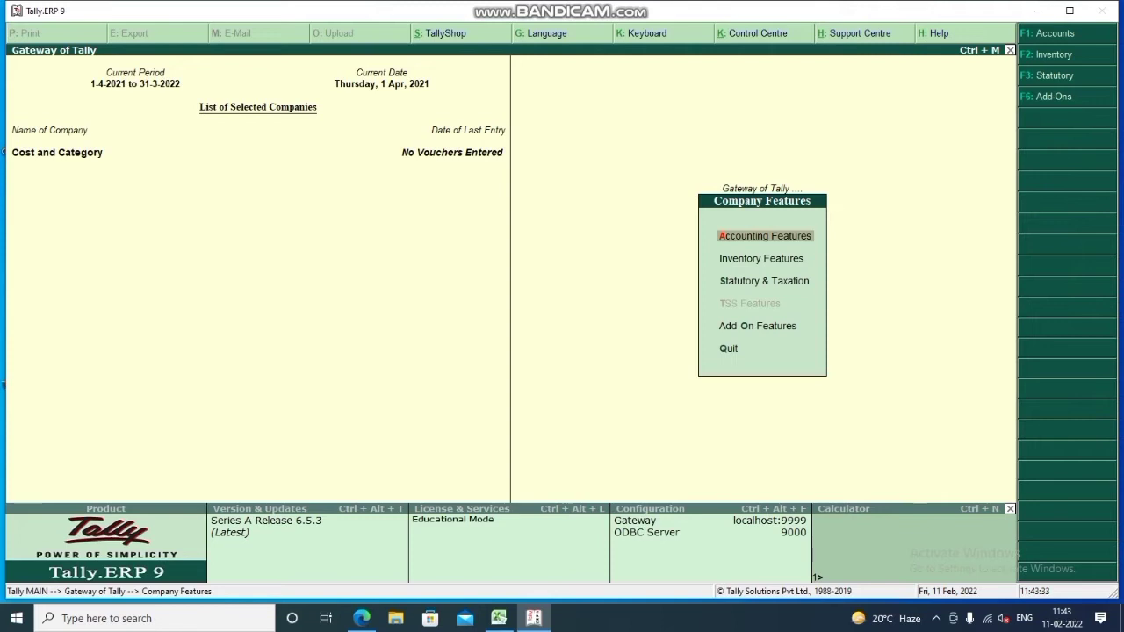
{"action": "key", "text": "Return"}
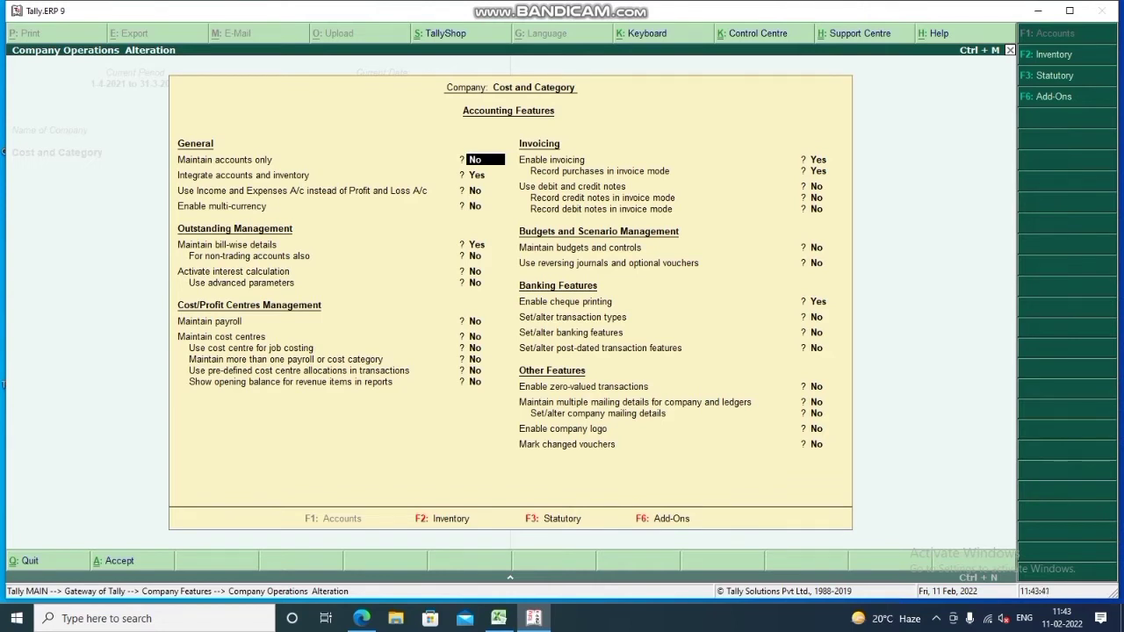
{"action": "type", "text": "yes"}
{"action": "key", "text": "Return"}
{"action": "key", "text": "Return"}
{"action": "key", "text": "Return"}
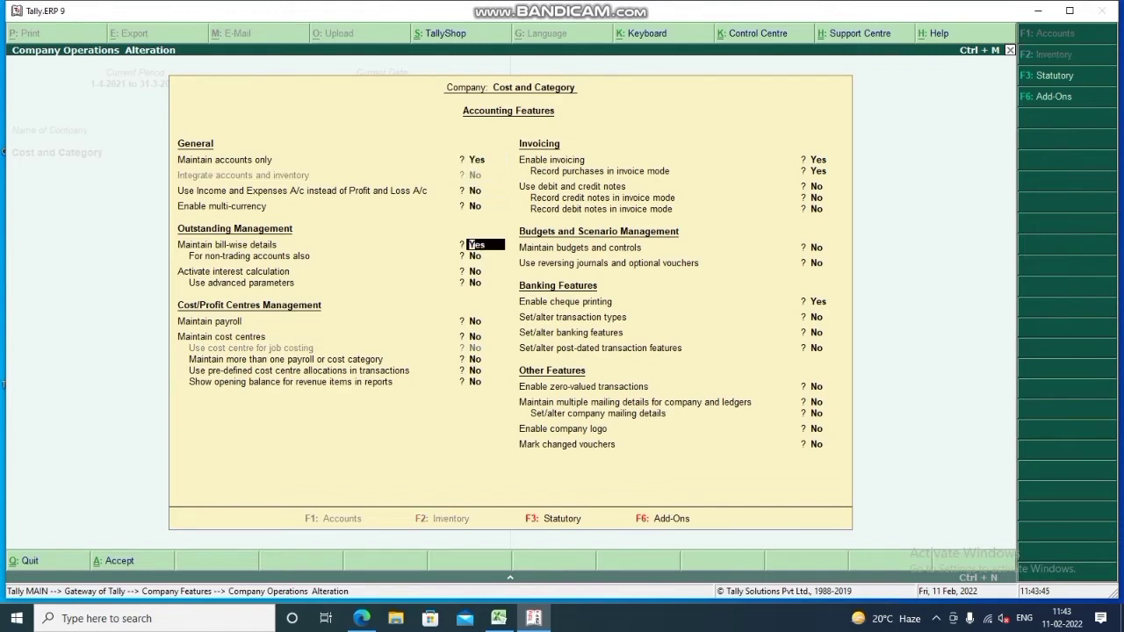
{"action": "type", "text": "n"}
{"action": "key", "text": "Return"}
{"action": "key", "text": "Return"}
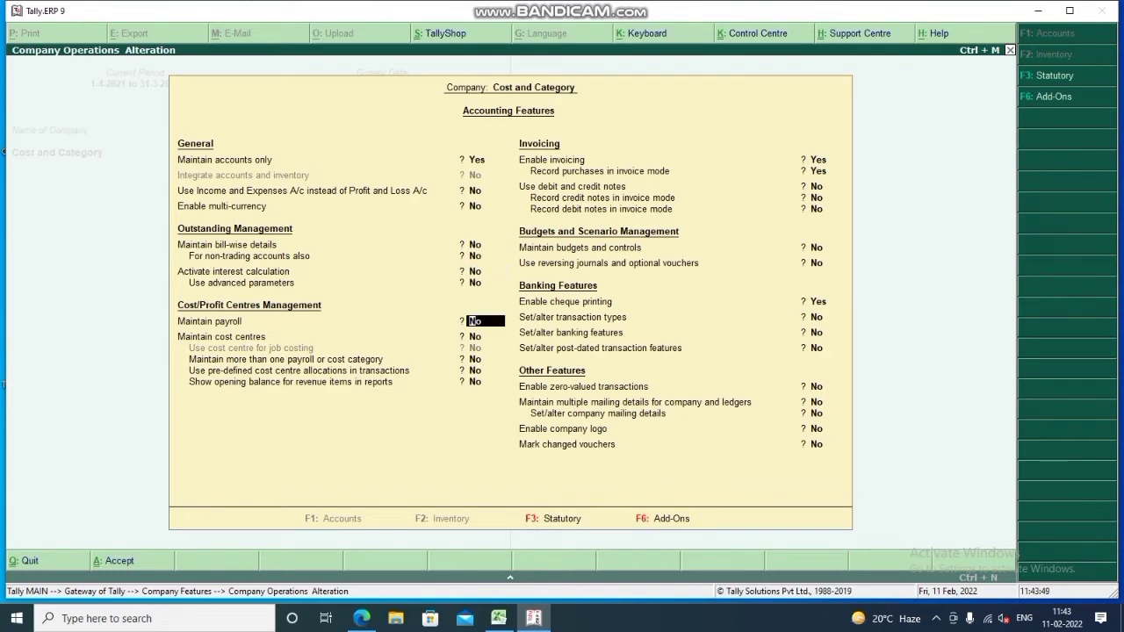
{"action": "key", "text": "Return"}
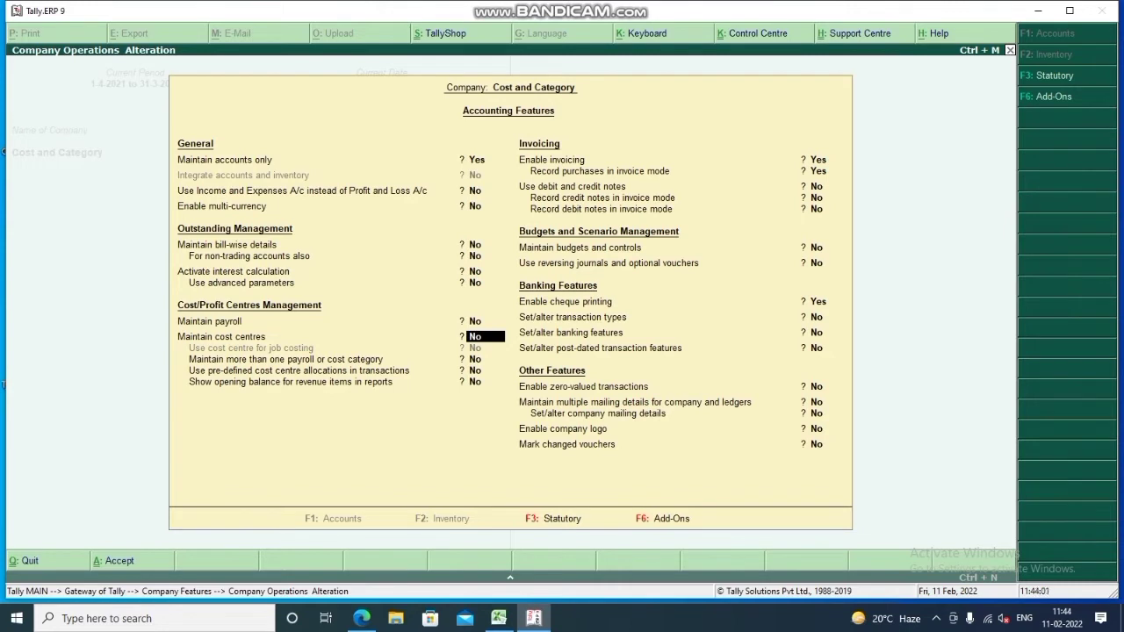
Enable cost centres and more than one cost category, then accept the settings
{"action": "key", "text": "y"}
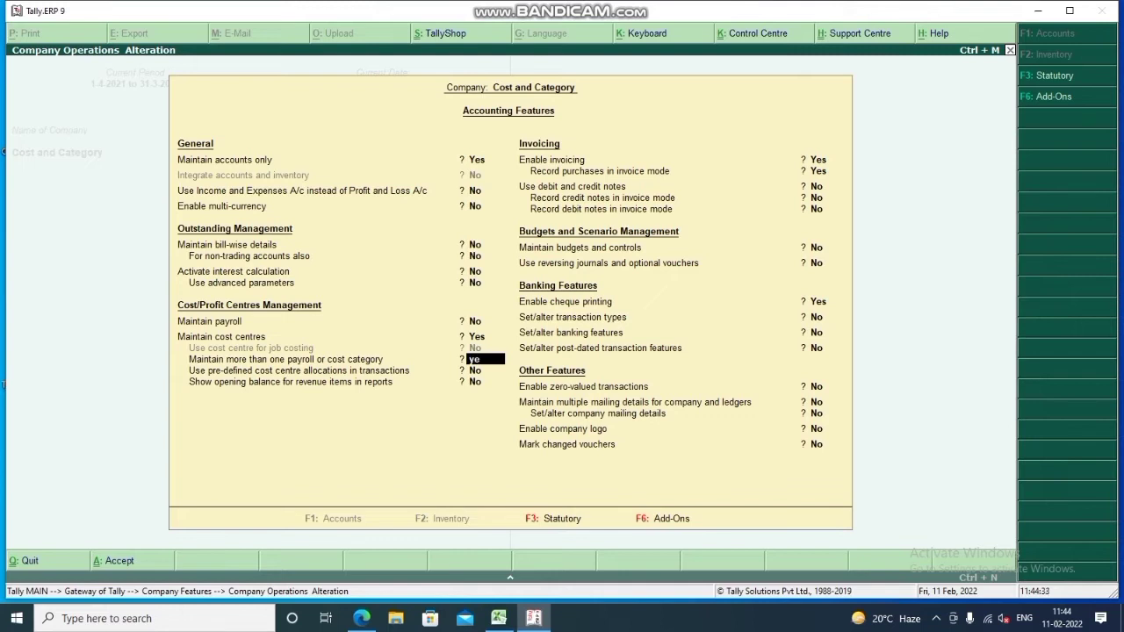
{"action": "key", "text": "y"}
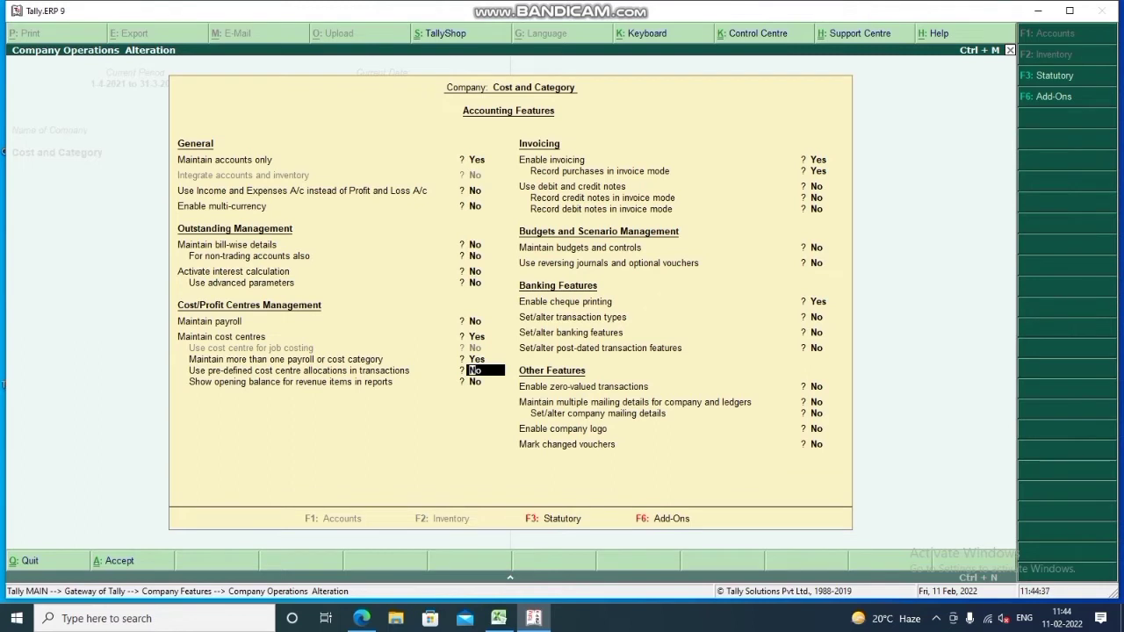
{"action": "key", "text": "ctrl+a"}
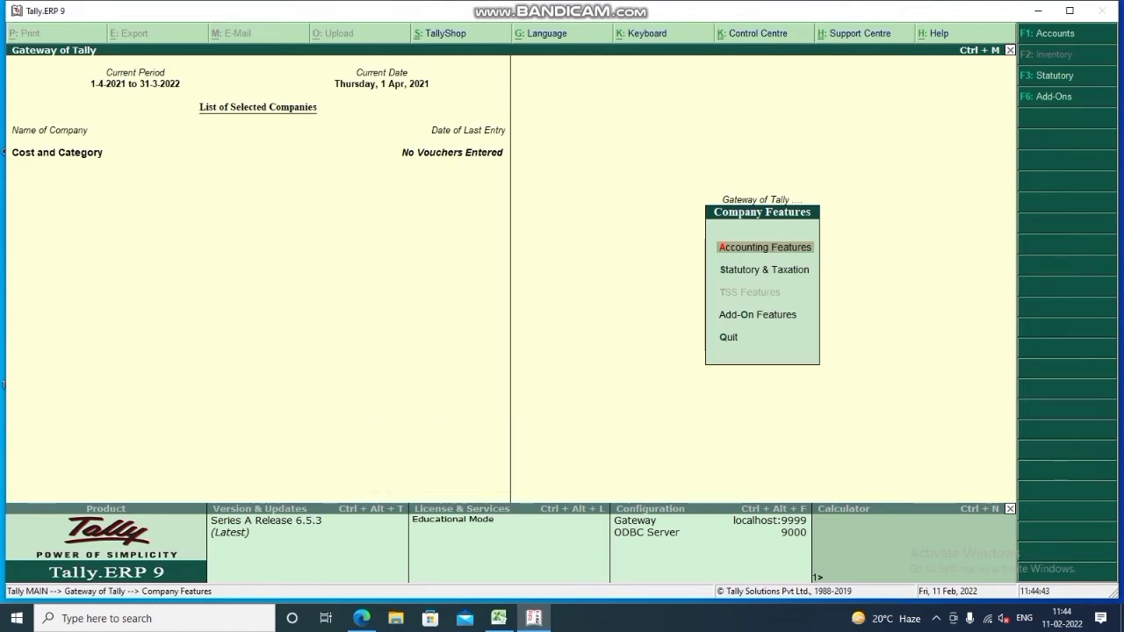
{"action": "key", "text": "Escape"}
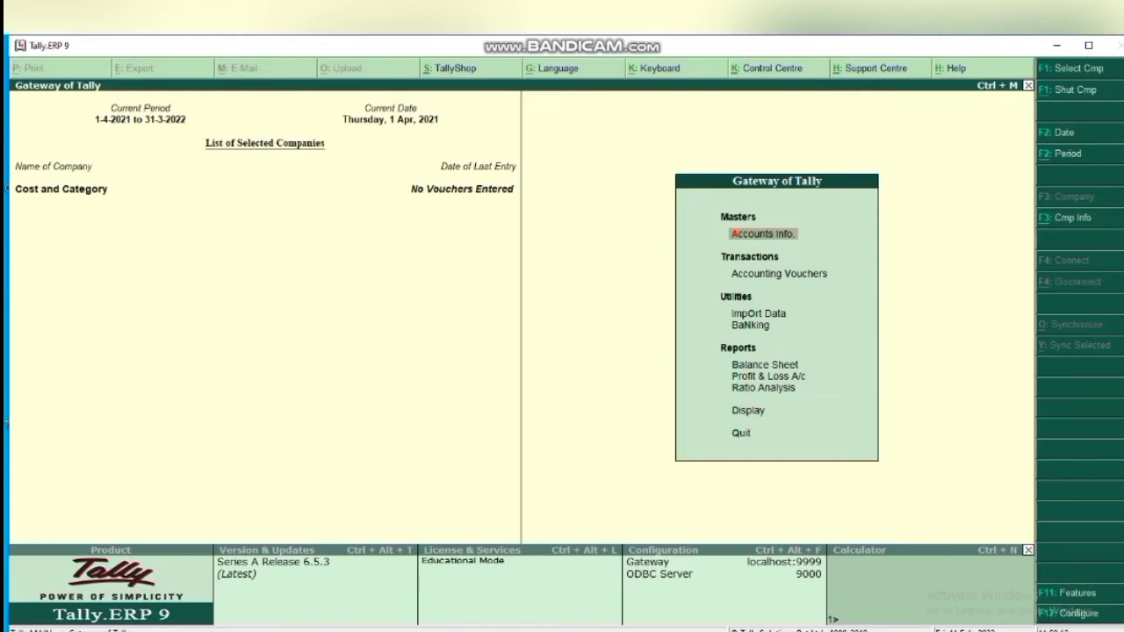
Create a Salary ledger under Indirect Expenses
{"action": "key", "text": "Return"}
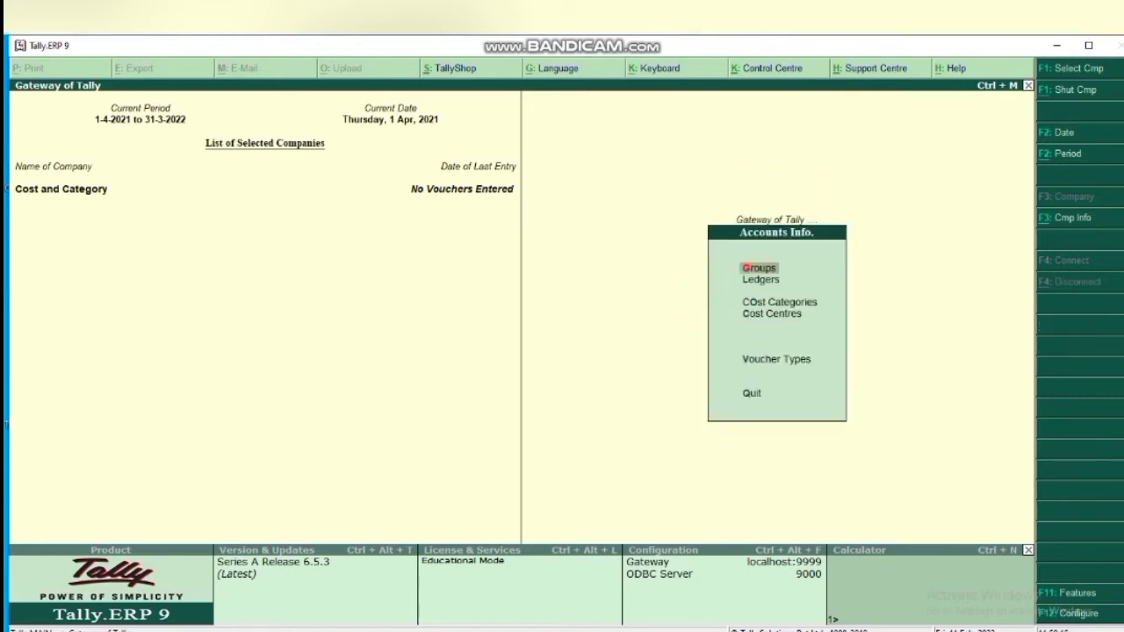
{"action": "key", "text": "l"}
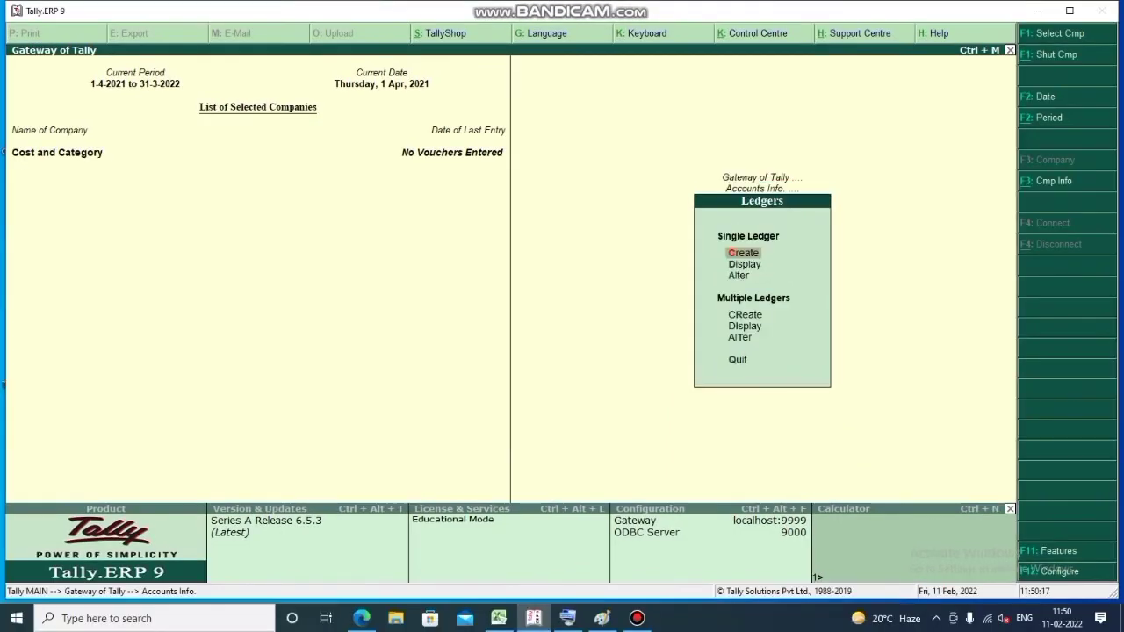
{"action": "key", "text": "Return"}
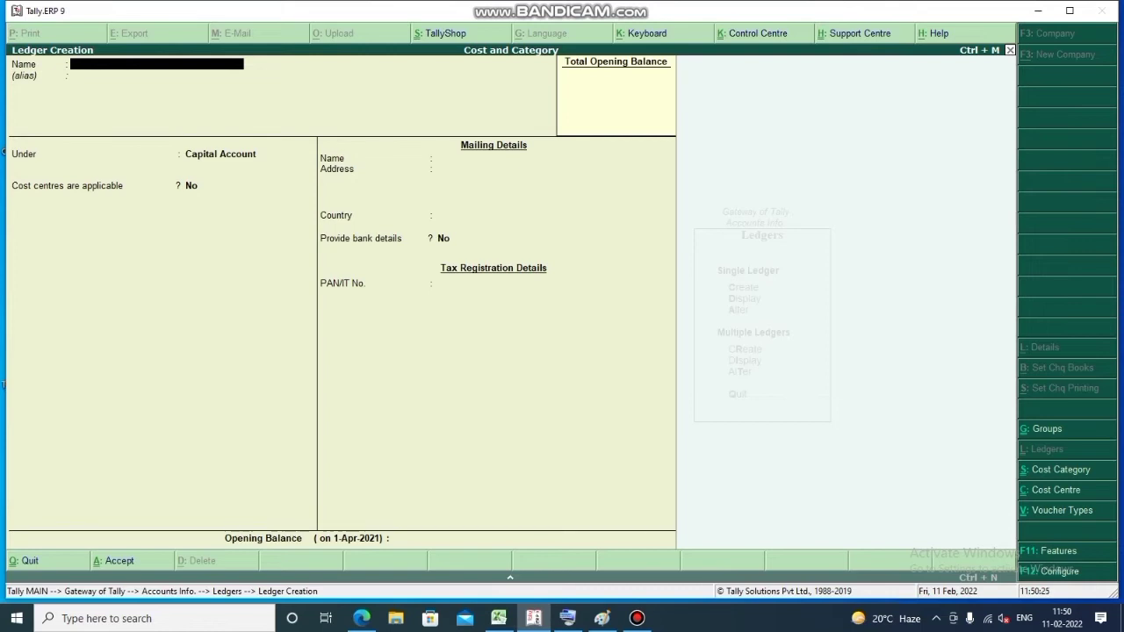
{"action": "type", "text": "Salary"}
{"action": "key", "text": "Return"}
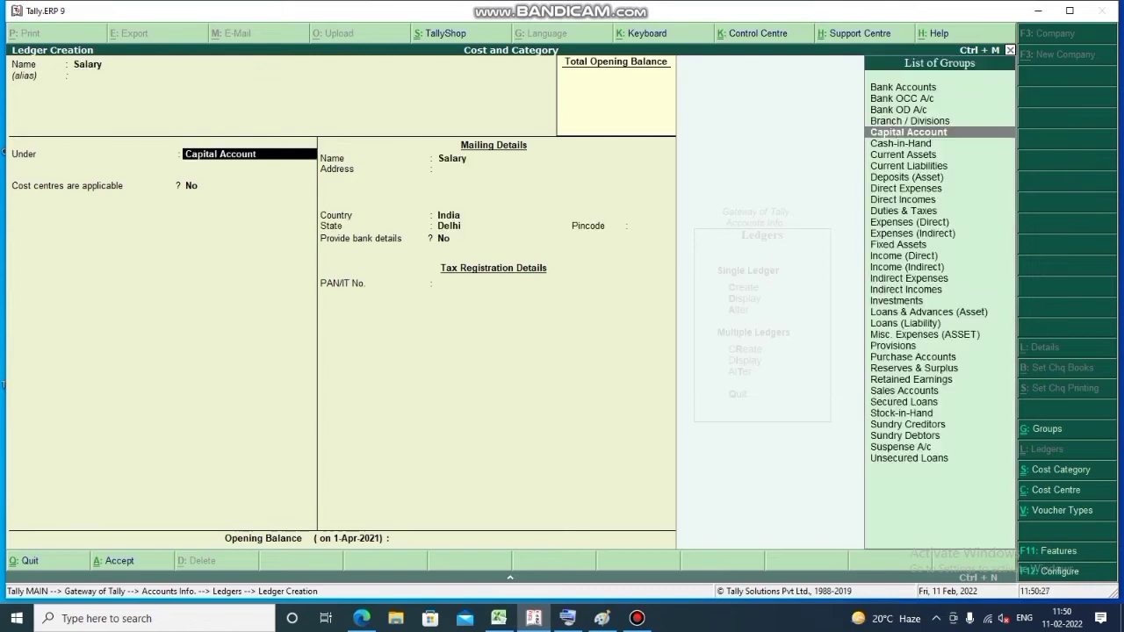
{"action": "type", "text": "ind"}
{"action": "key", "text": "Down"}
{"action": "key", "text": "Down"}
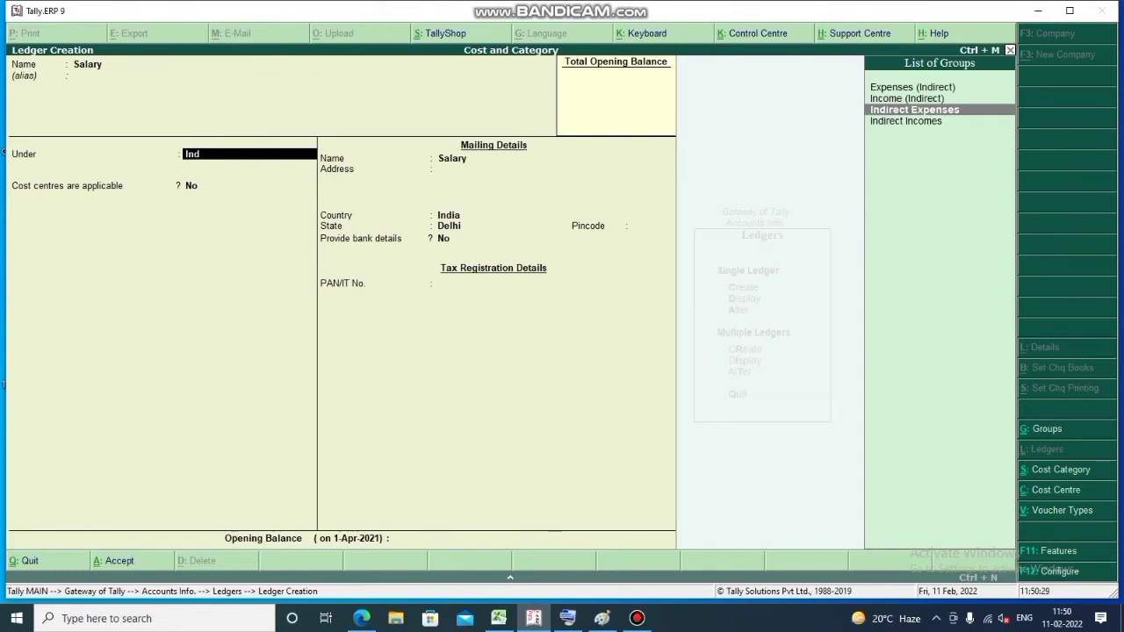
{"action": "key", "text": "Return"}
{"action": "key", "text": "ctrl+a"}
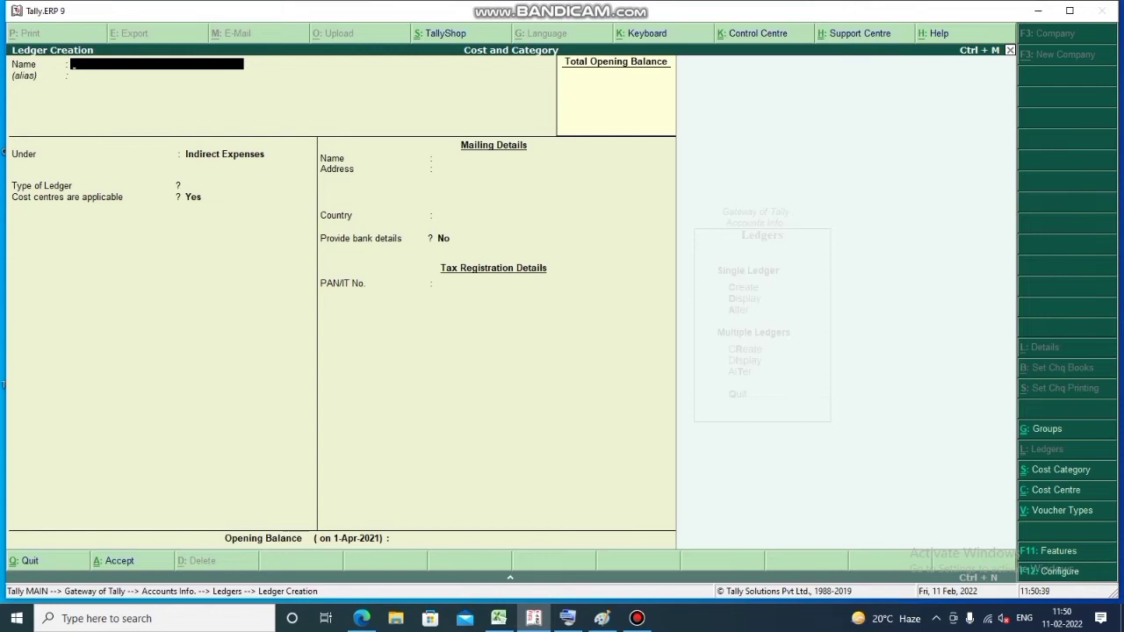
Create a Rent ledger under Indirect Expenses and quit ledger creation
{"action": "type", "text": "Rent"}
{"action": "key", "text": "Return"}
{"action": "key", "text": "ctrl+a"}
{"action": "key", "text": "Escape"}
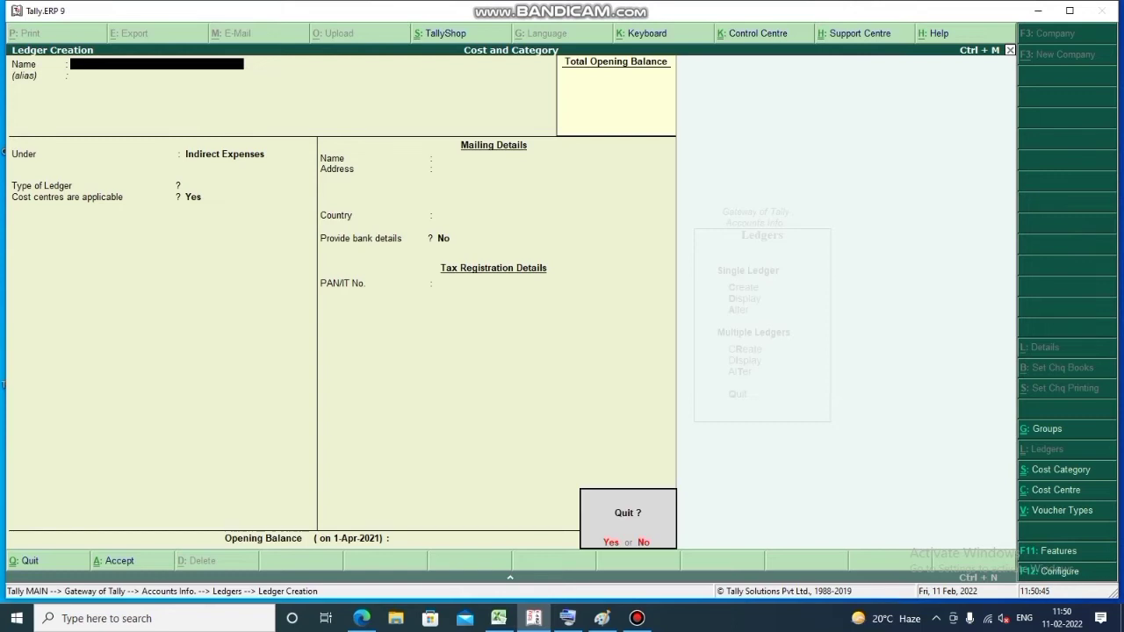
{"action": "key", "text": "y"}
{"action": "key", "text": "Escape"}
Display the ledger list to check that Salary and Rent exist
{"action": "key", "text": "Return"}
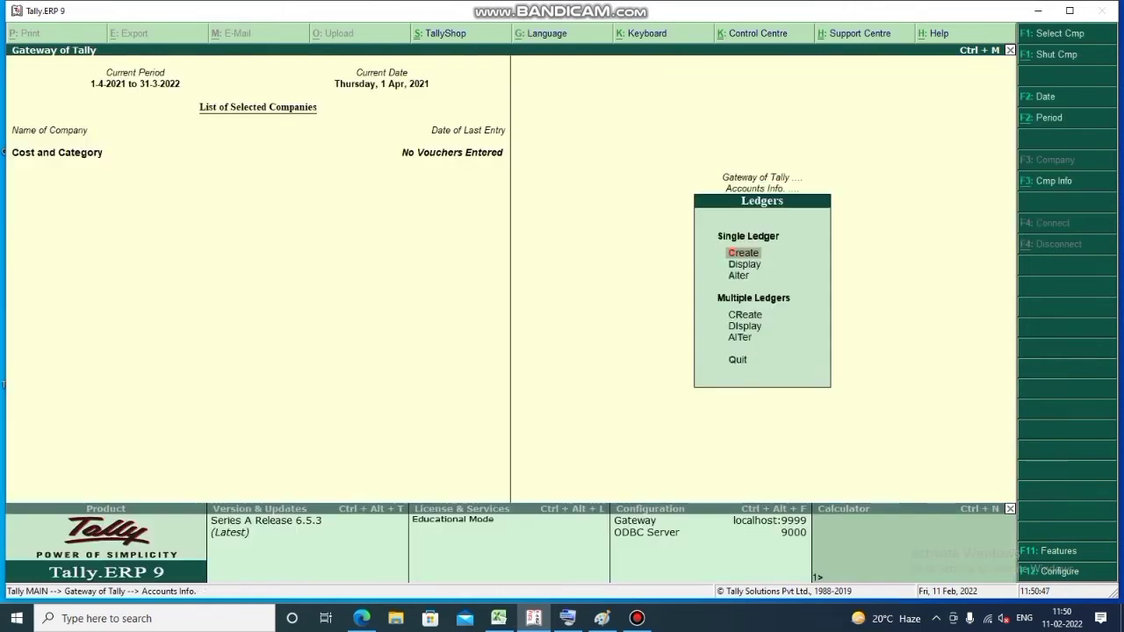
{"action": "key", "text": "Down"}
{"action": "key", "text": "Return"}
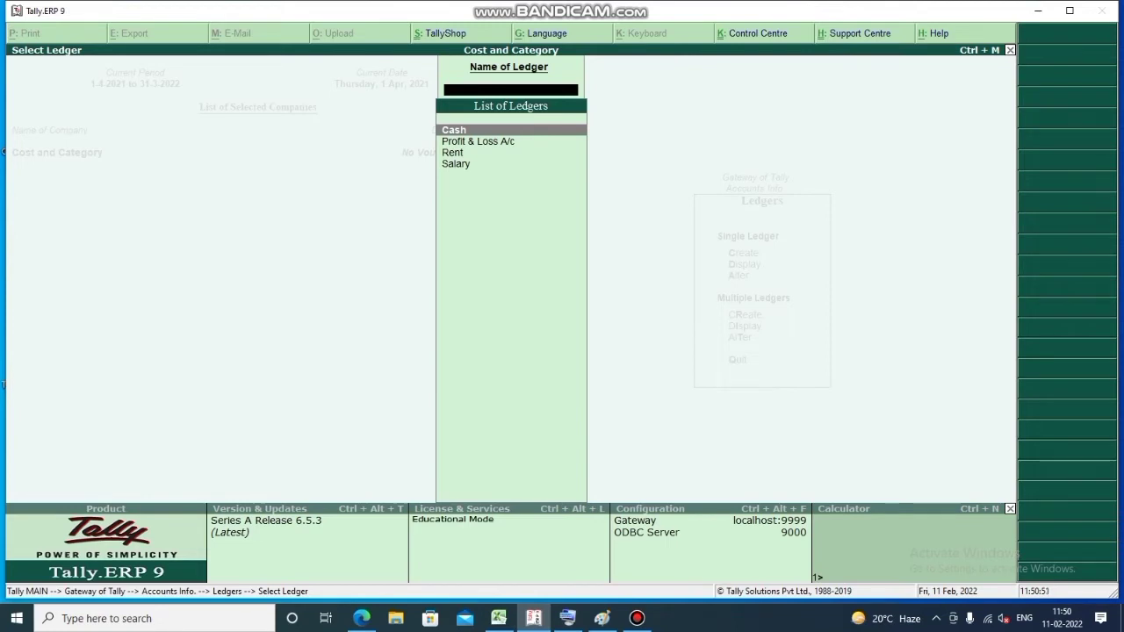
{"action": "key", "text": "Escape"}
{"action": "key", "text": "Escape"}
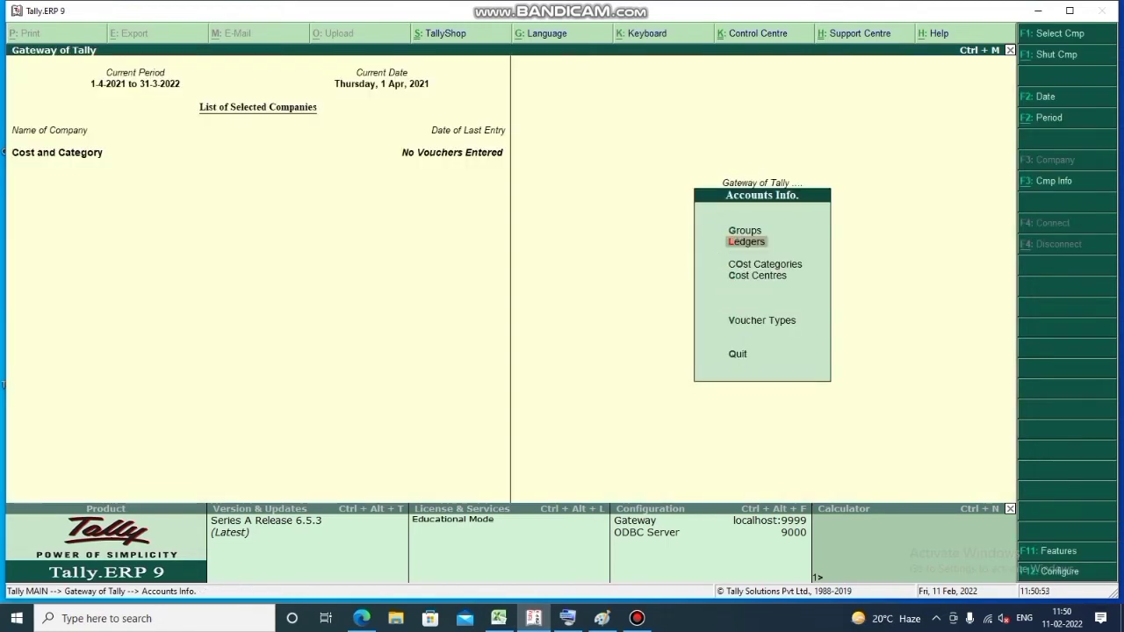
{"action": "key", "text": "Down"}
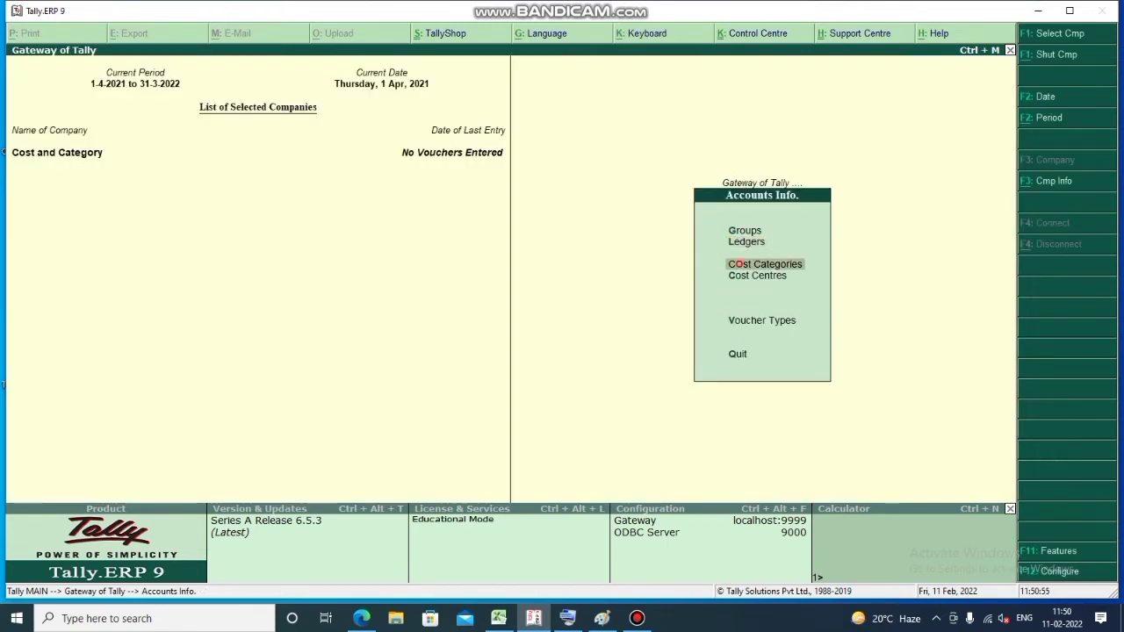
Create cost category Salary allocating revenue items but not non-revenue items
{"action": "key", "text": "Return"}
{"action": "key", "text": "Escape"}
{"action": "key", "text": "Return"}
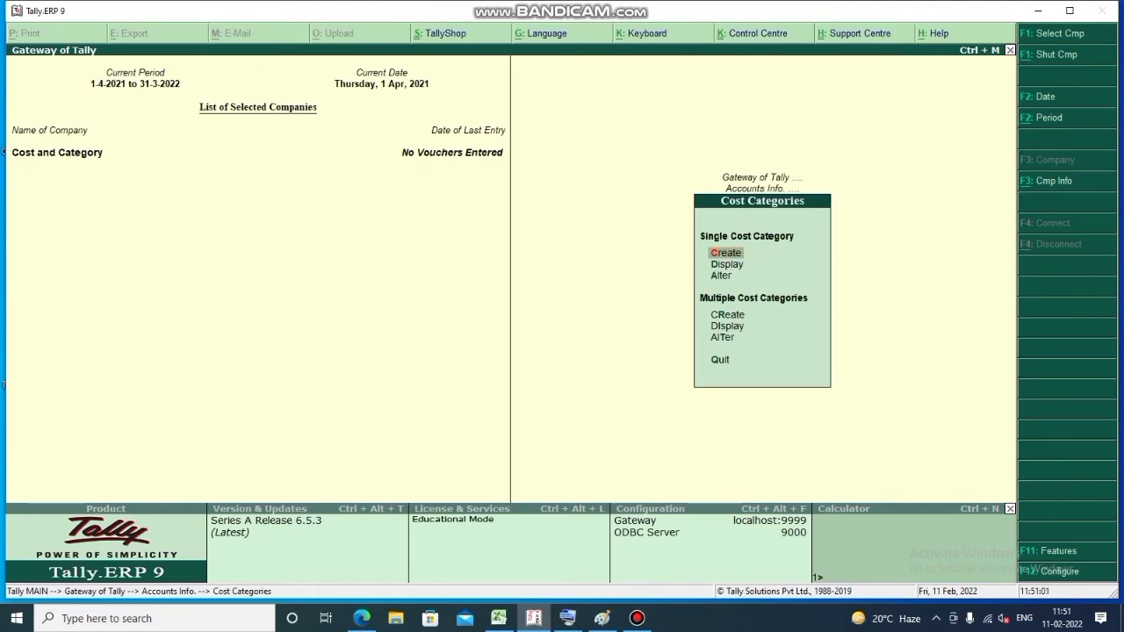
{"action": "key", "text": "Return"}
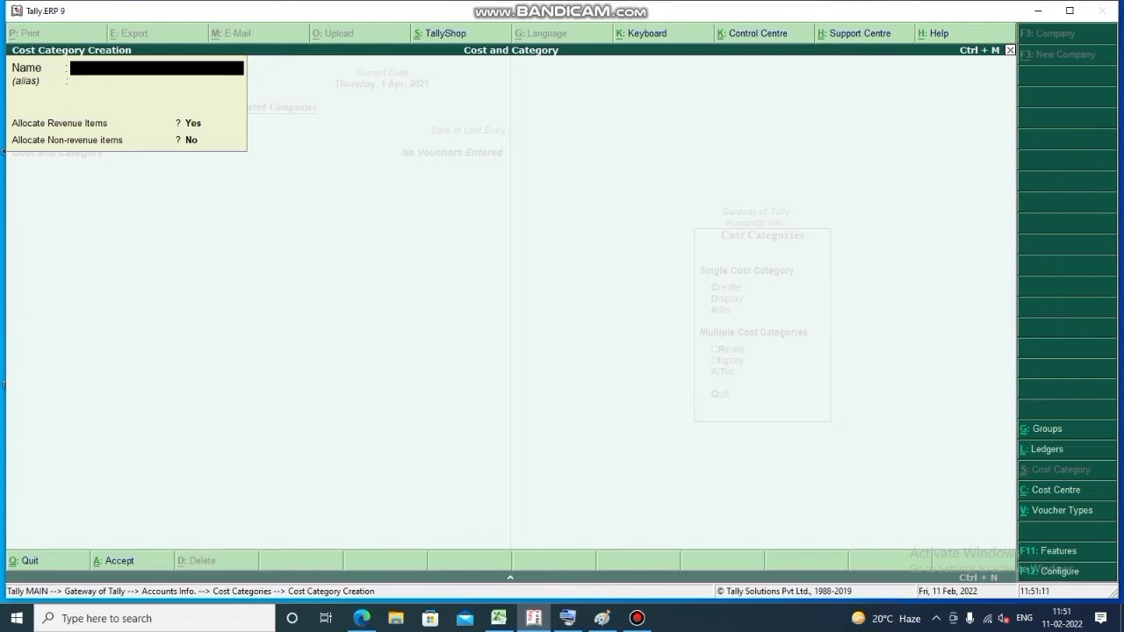
{"action": "type", "text": "Salary"}
{"action": "key", "text": "Return"}
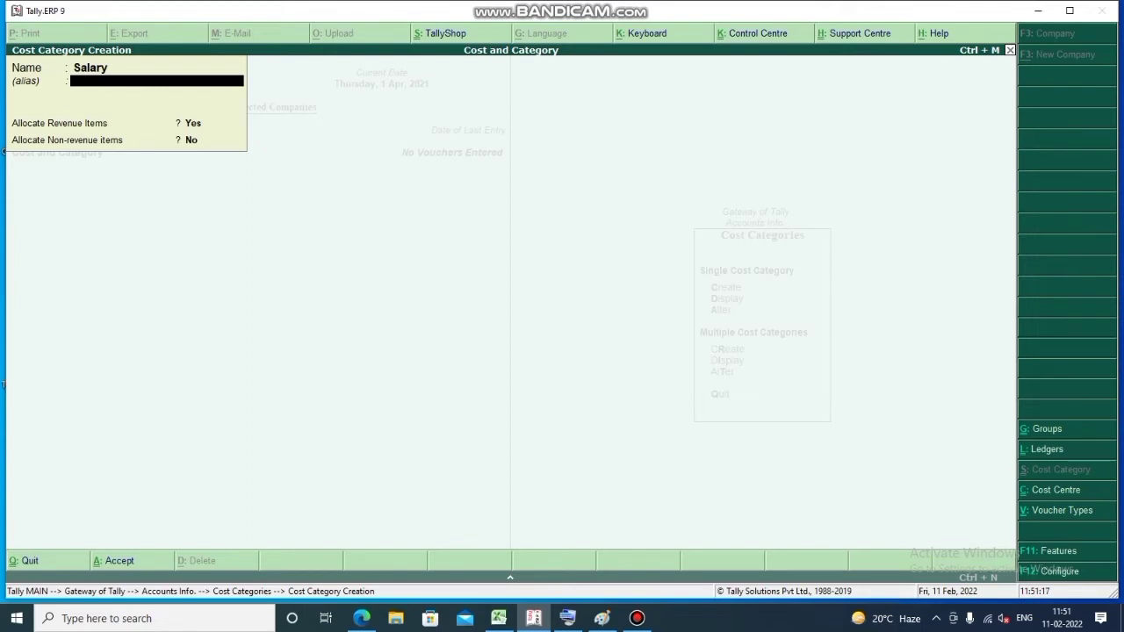
{"action": "key", "text": "Return"}
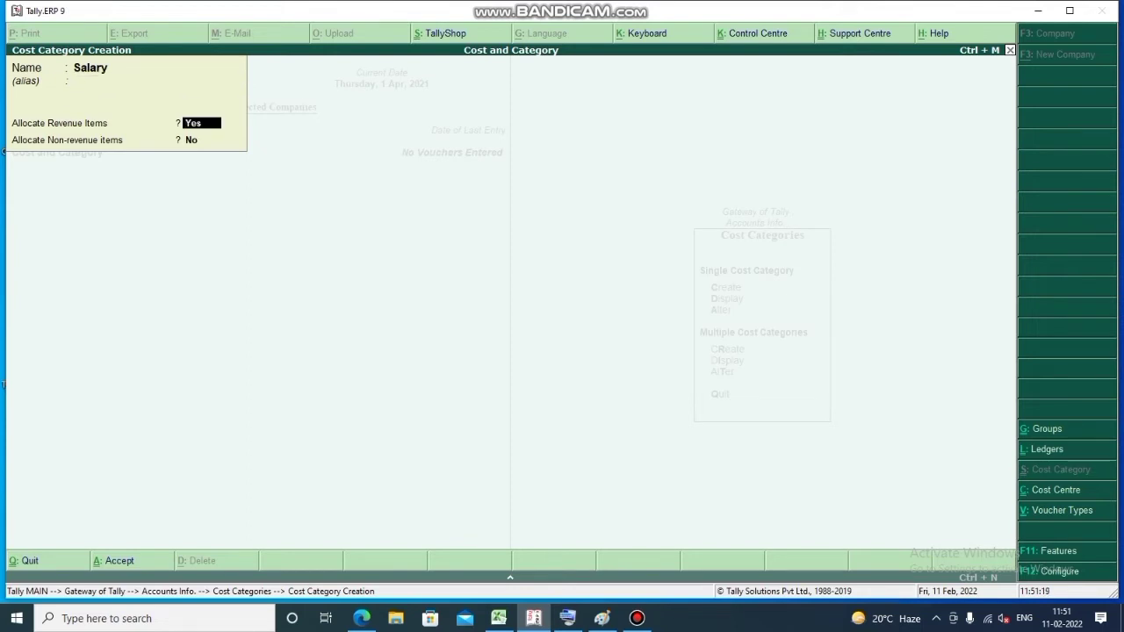
{"action": "key", "text": "Return"}
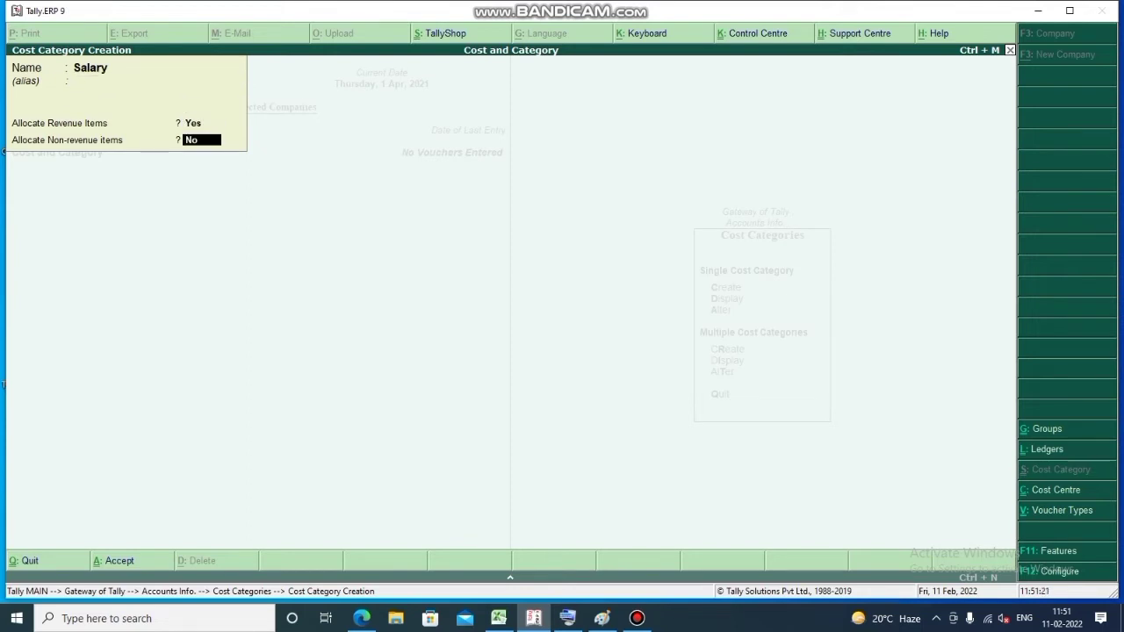
{"action": "key", "text": "Return"}
{"action": "key", "text": "Return"}
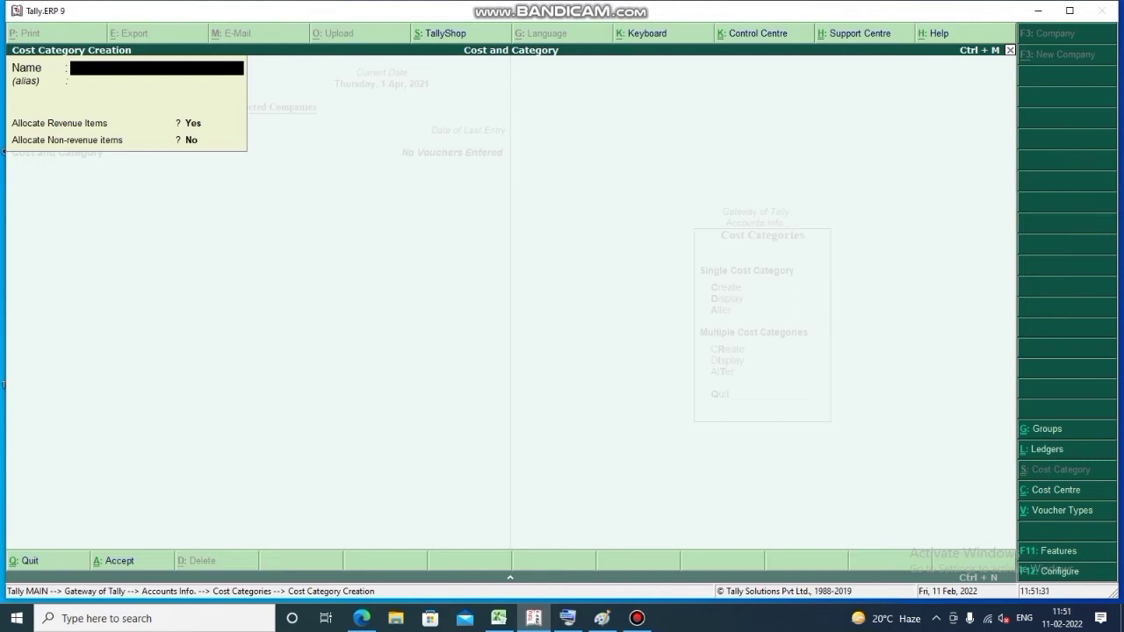
Create cost category Rent with the same revenue-only allocation and quit creation
{"action": "type", "text": "Rent"}
{"action": "key", "text": "Return"}
{"action": "key", "text": "Return"}
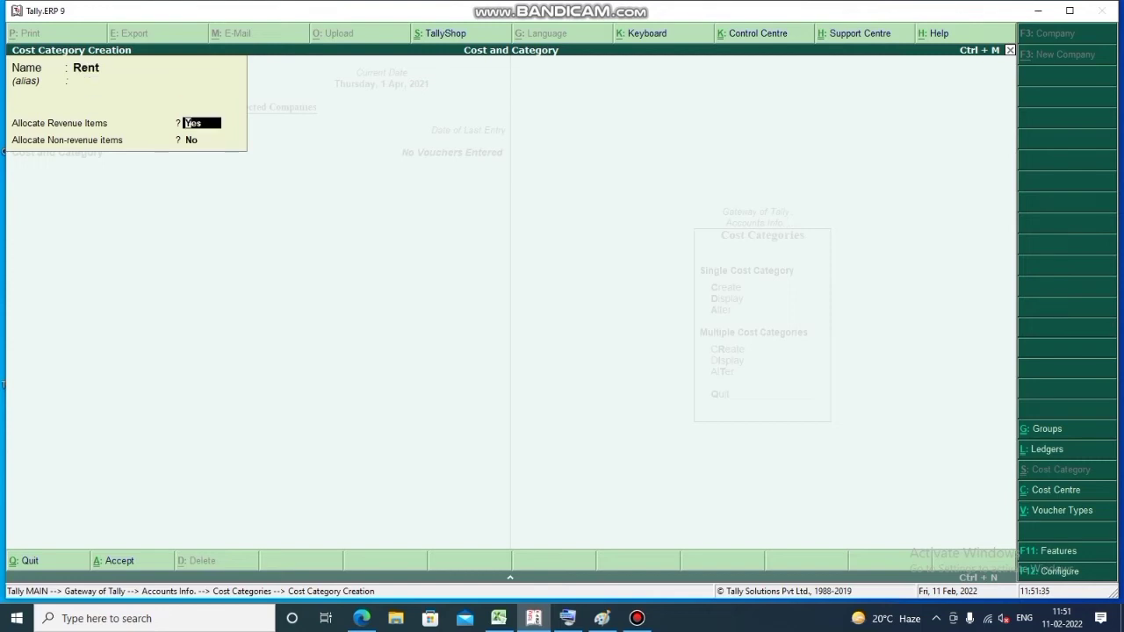
{"action": "key", "text": "Return"}
{"action": "type", "text": "n"}
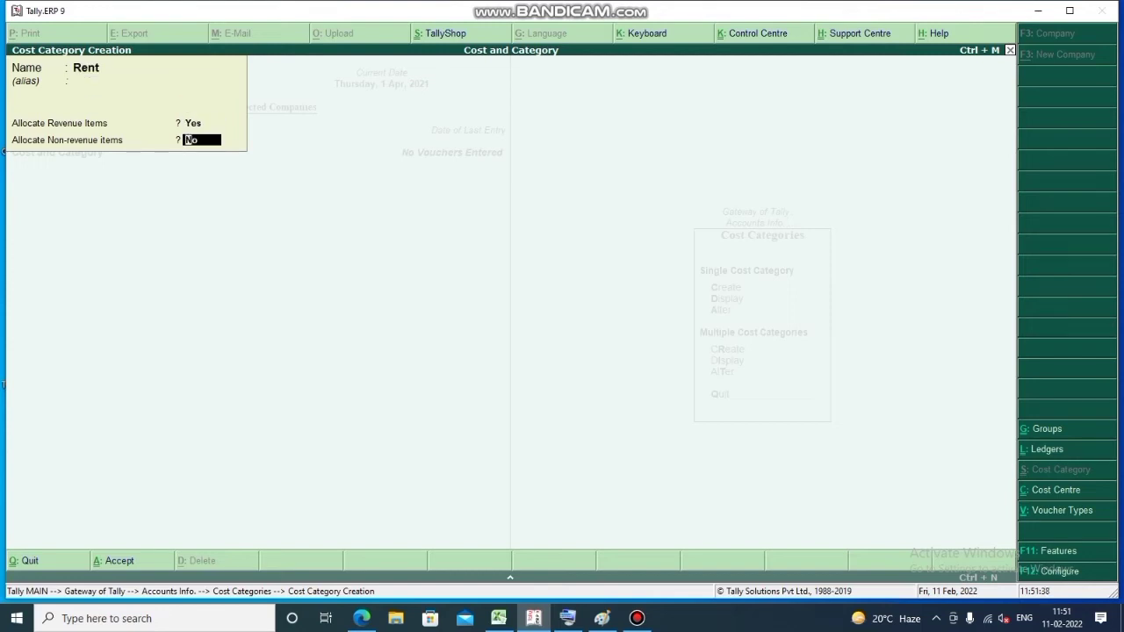
{"action": "key", "text": "Return"}
{"action": "key", "text": "Return"}
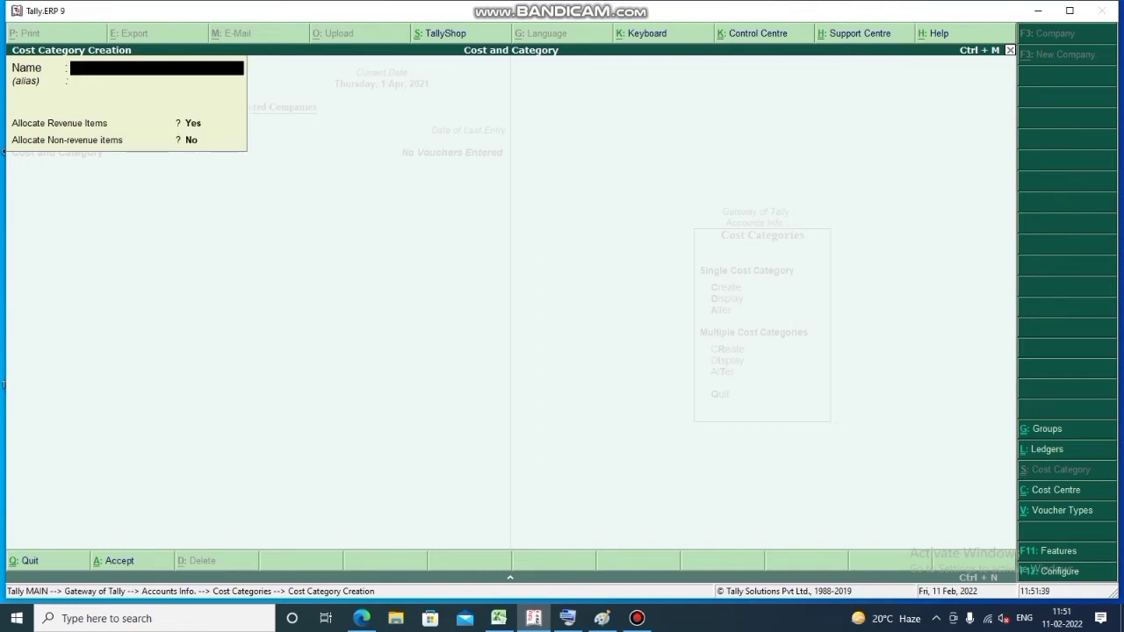
{"action": "key", "text": "Escape"}
{"action": "key", "text": "Return"}
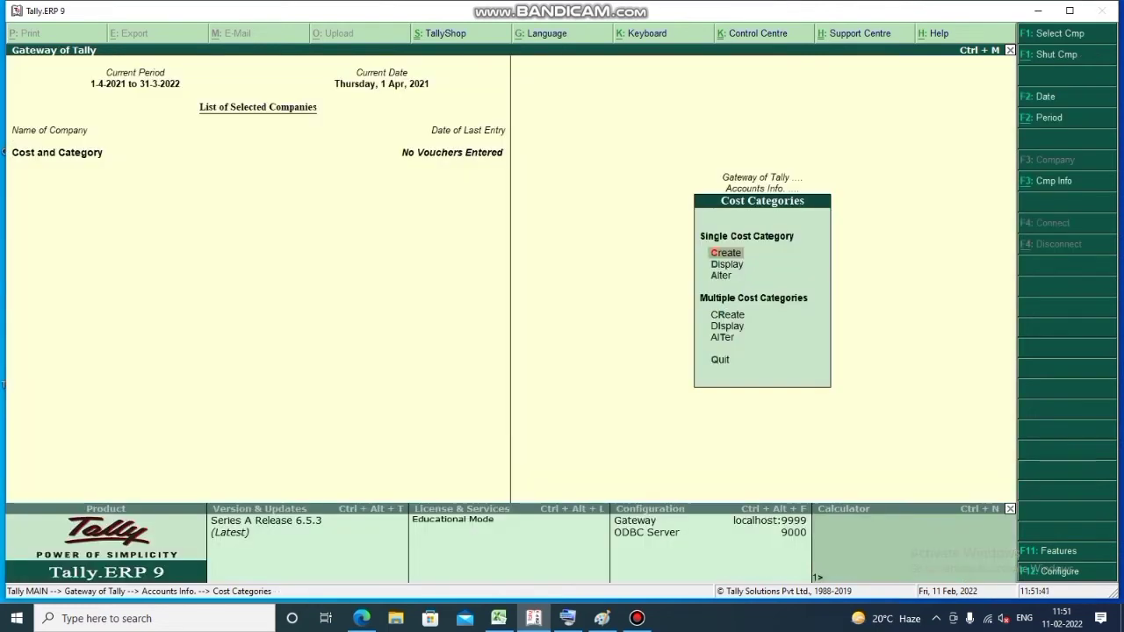
{"action": "key", "text": "Escape"}
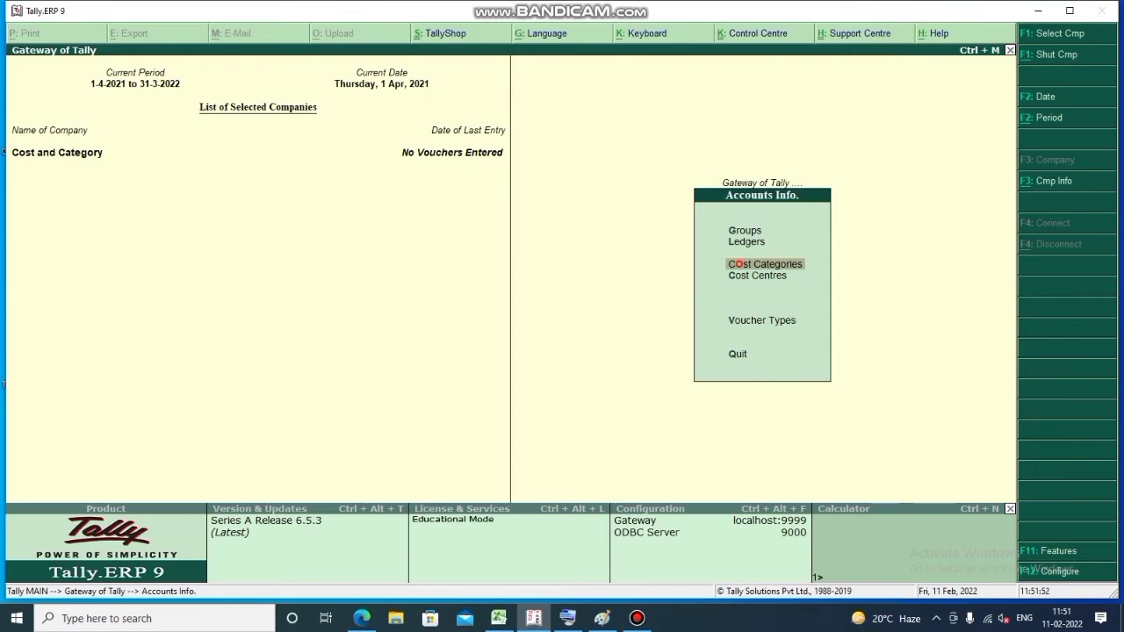
Under the Salary category, create cost centre Manager with Primary as parent
{"action": "key", "text": "Down"}
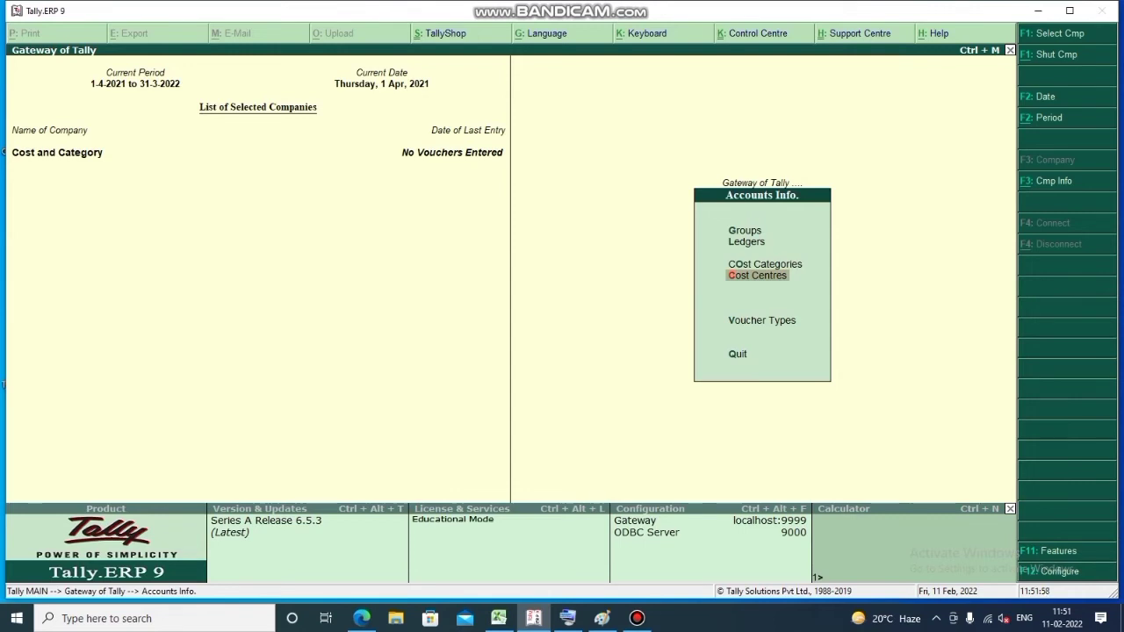
{"action": "key", "text": "Return"}
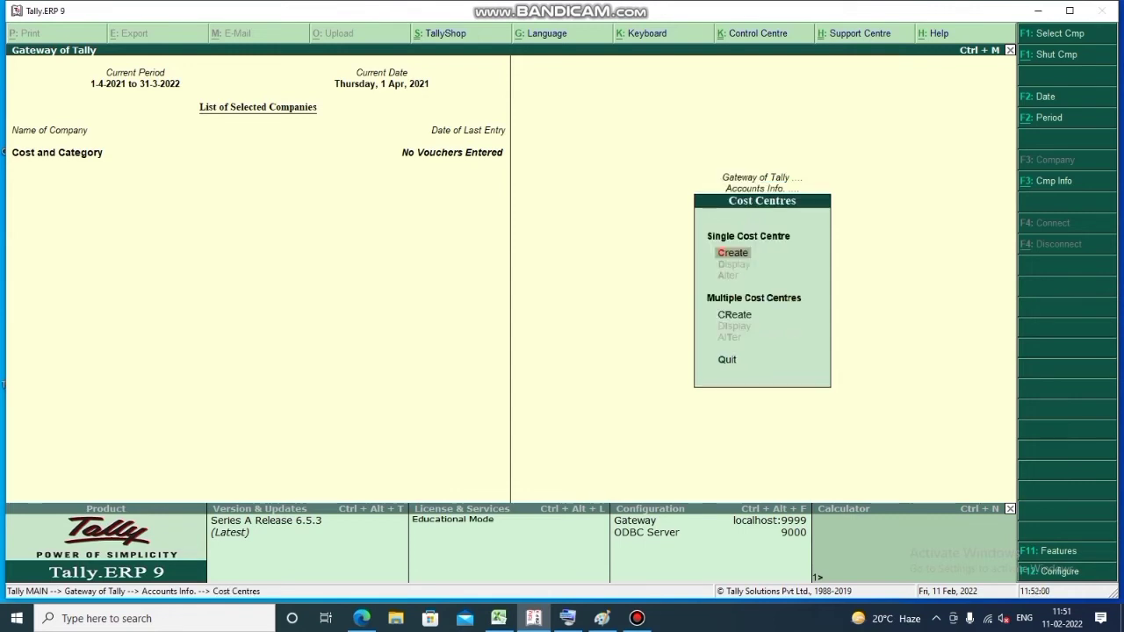
{"action": "key", "text": "Return"}
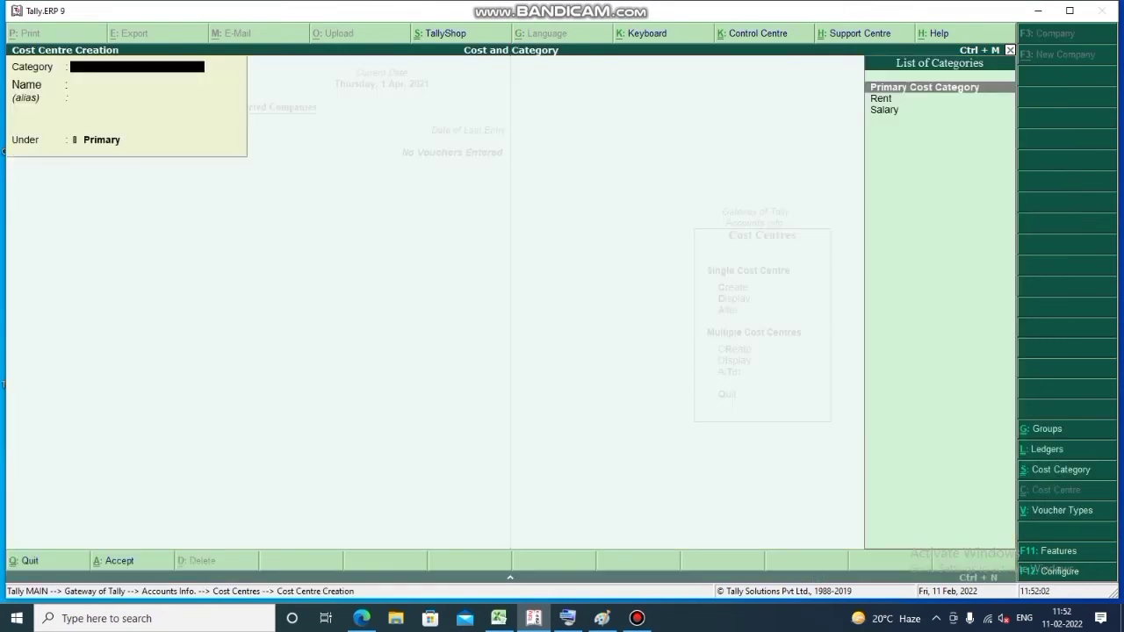
{"action": "key", "text": "Down"}
{"action": "key", "text": "Down"}
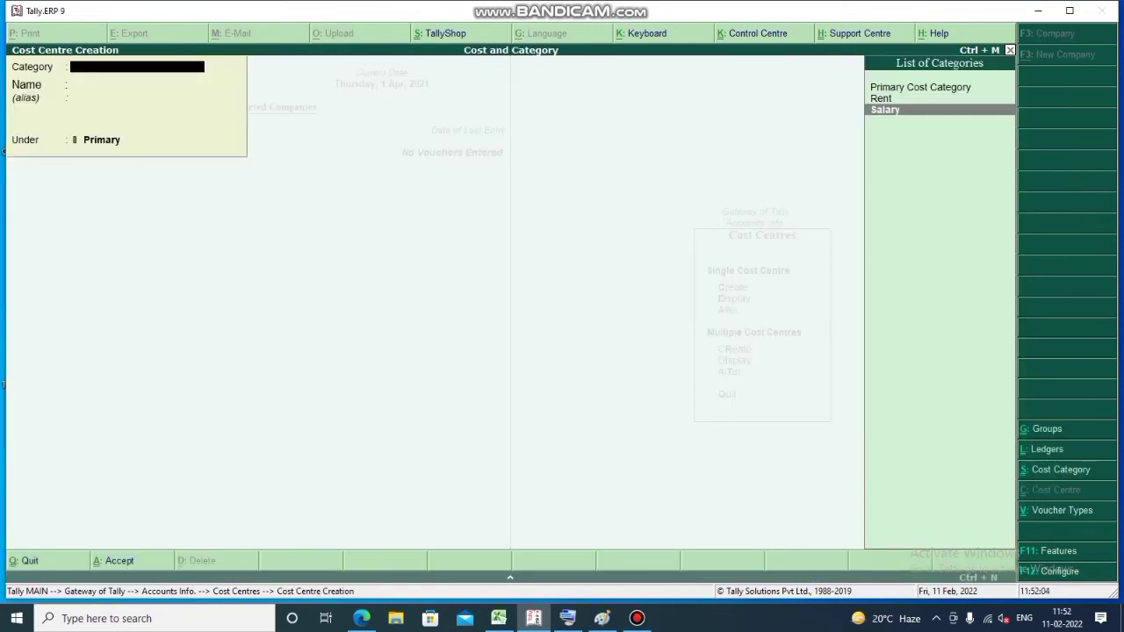
{"action": "key", "text": "Return"}
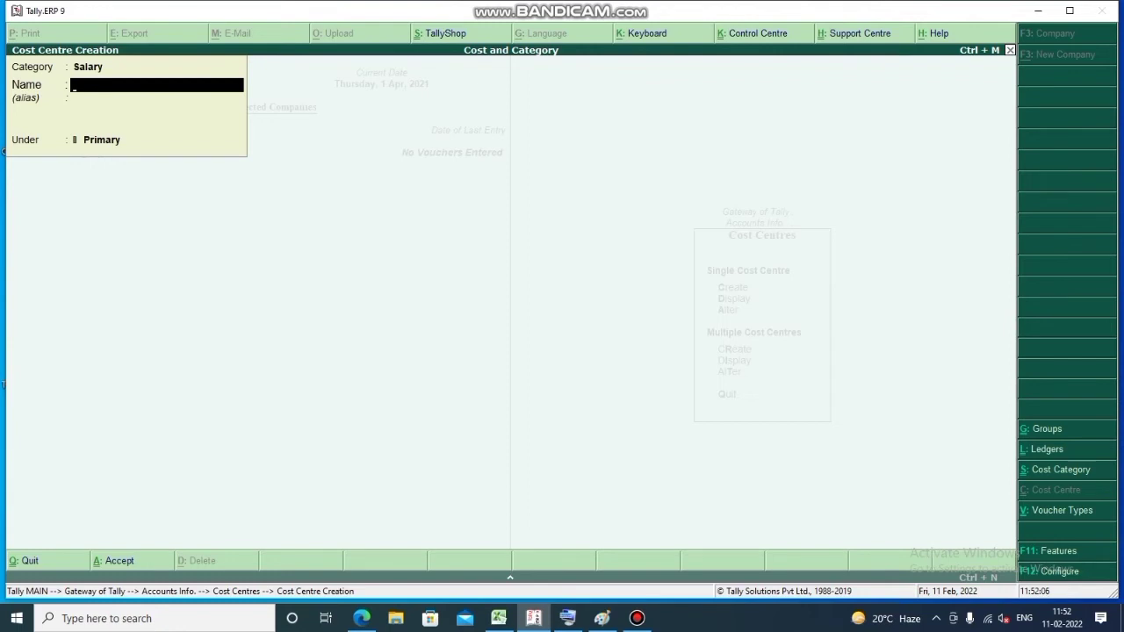
{"action": "type", "text": "Manager"}
{"action": "key", "text": "Return"}
{"action": "key", "text": "Return"}
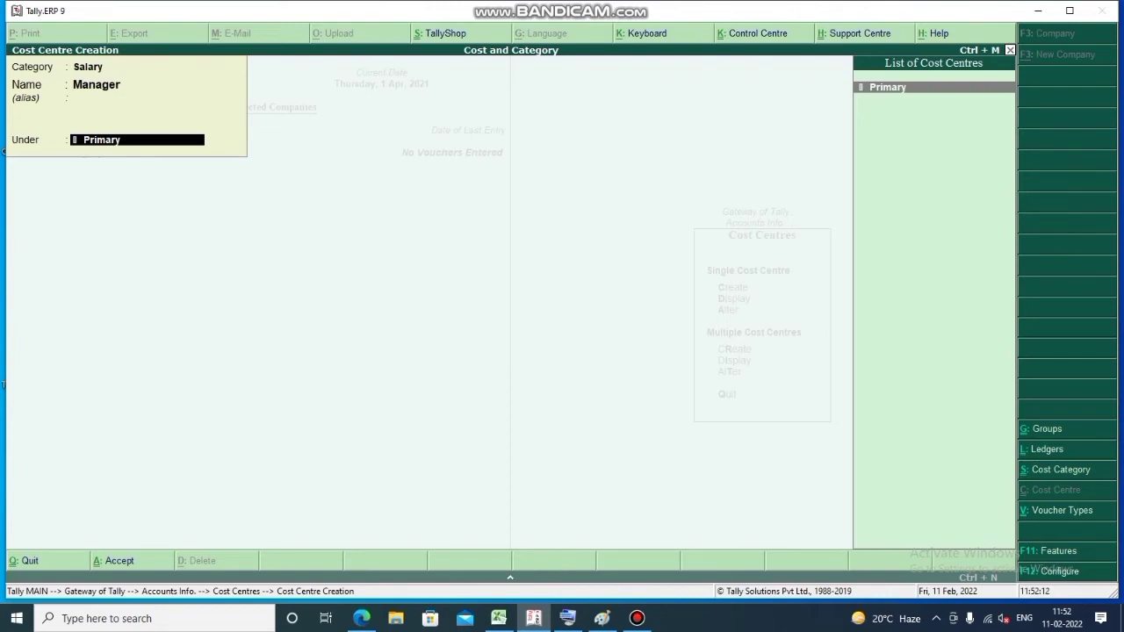
{"action": "key", "text": "Return"}
{"action": "key", "text": "y"}
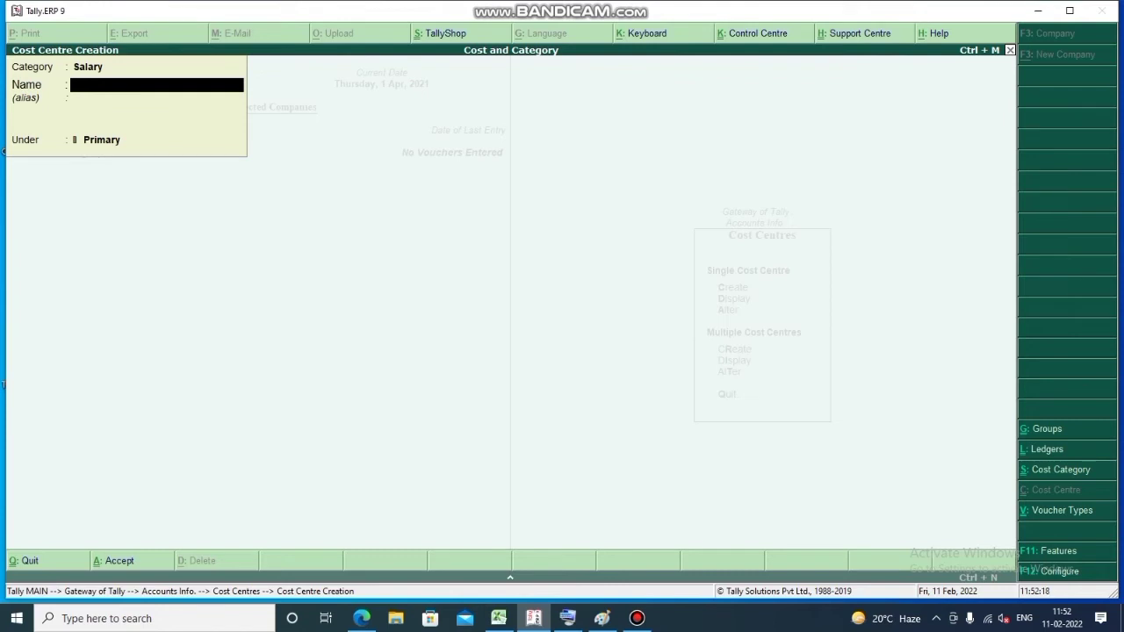
Create cost centres Swapper and Clerk under Primary in the Salary category
{"action": "type", "text": "Swapper"}
{"action": "key", "text": "Return"}
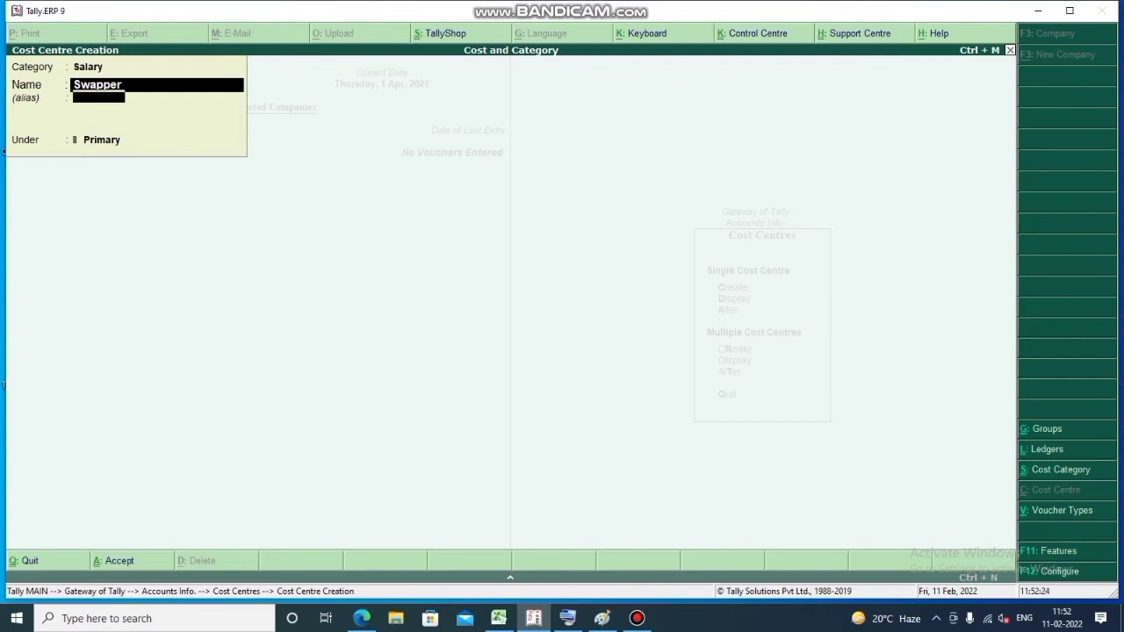
{"action": "key", "text": "Return"}
{"action": "key", "text": "Return"}
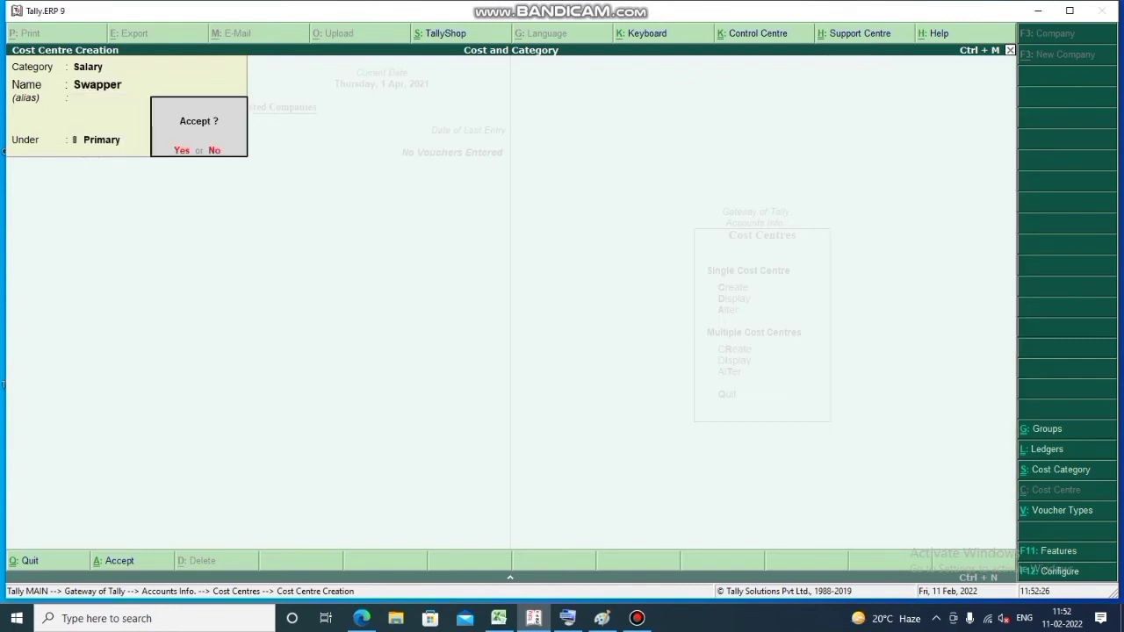
{"action": "key", "text": "Return"}
{"action": "type", "text": "C"}
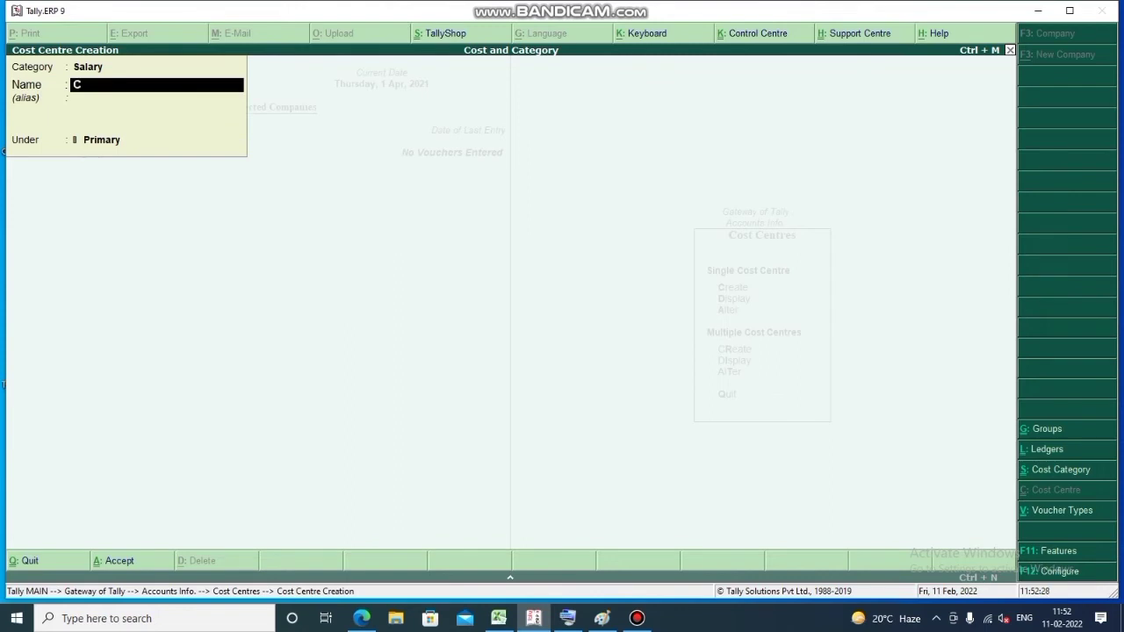
{"action": "type", "text": "lerk"}
{"action": "key", "text": "Return"}
{"action": "key", "text": "Return"}
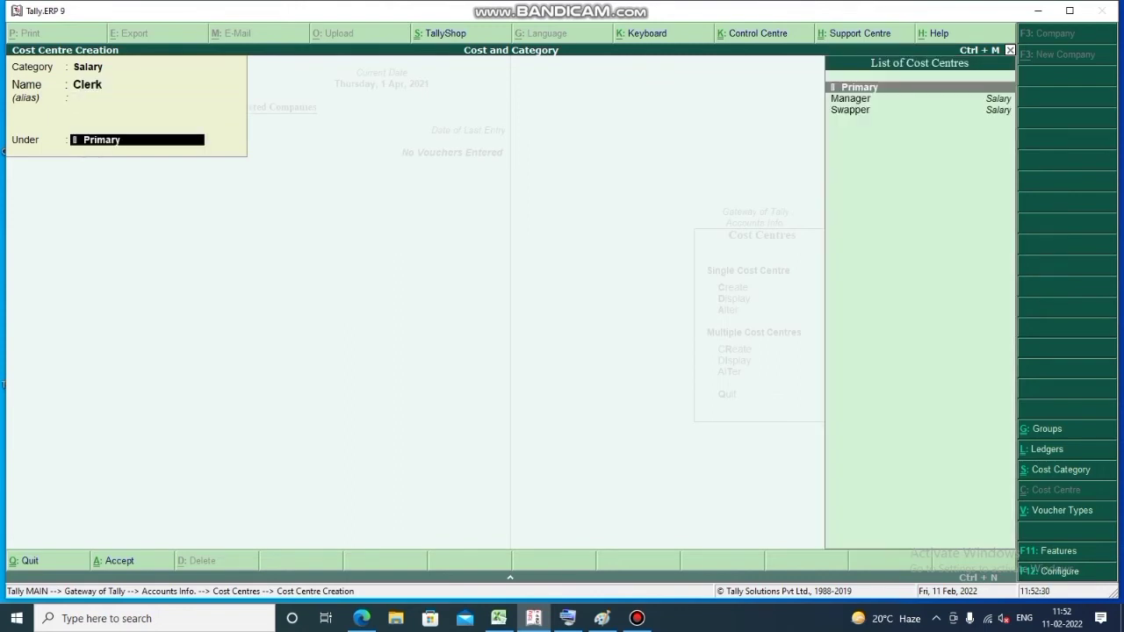
{"action": "key", "text": "Return"}
{"action": "key", "text": "Return"}
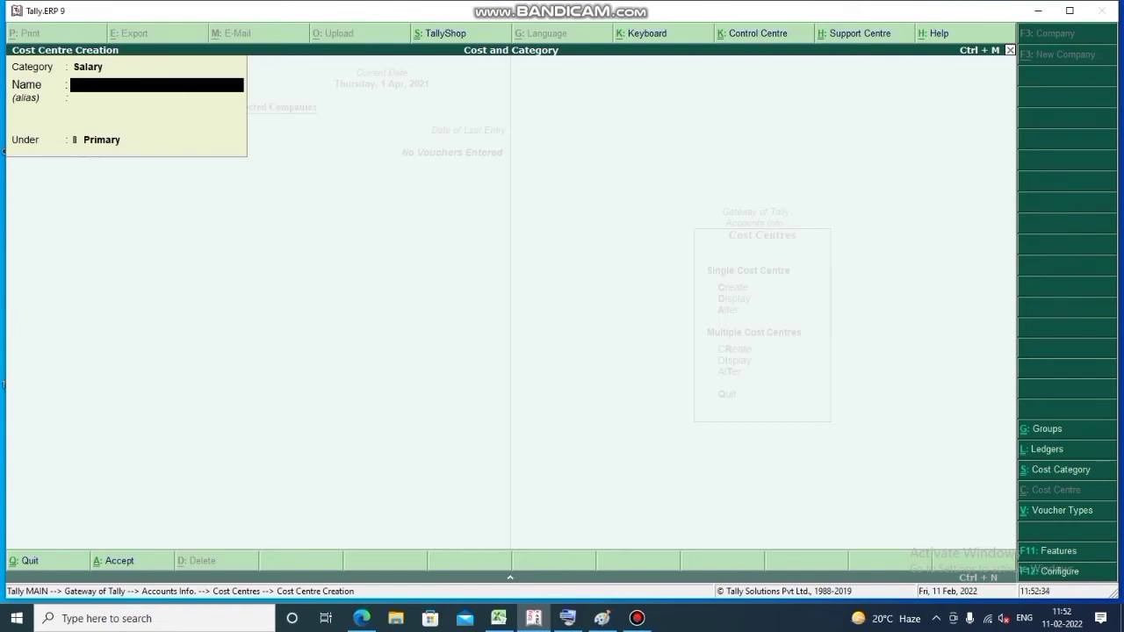
{"action": "key", "text": "BackSpace"}
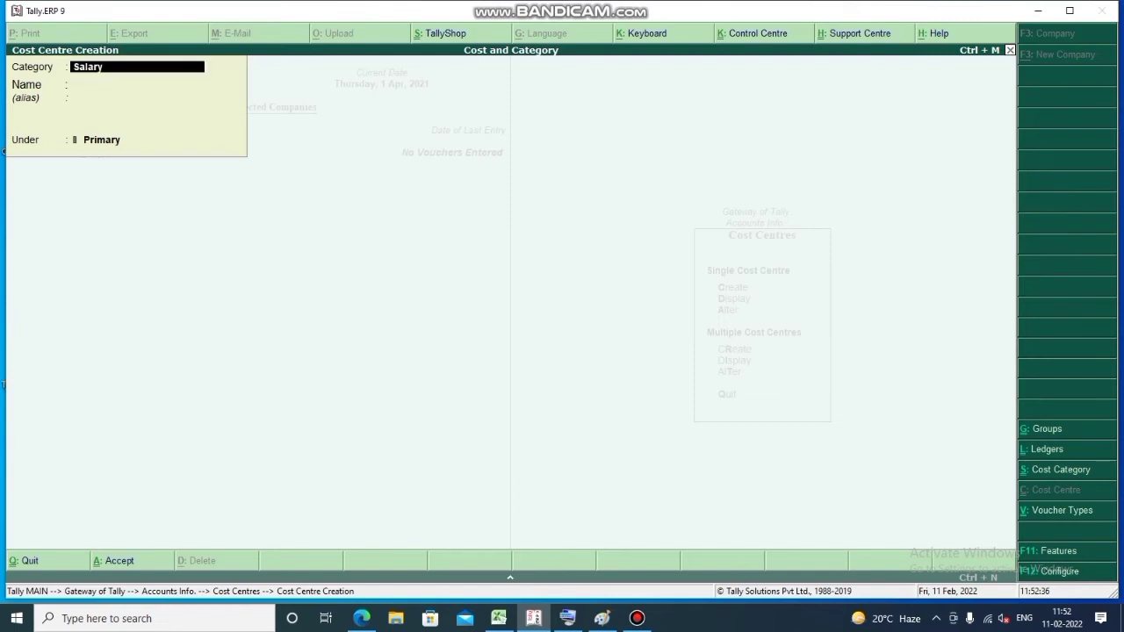
Switch the category to Rent and create cost centre Go Down under Primary
{"action": "type", "text": "Lary"}
{"action": "key", "text": "BackSpace"}
{"action": "key", "text": "BackSpace"}
{"action": "key", "text": "BackSpace"}
{"action": "key", "text": "BackSpace"}
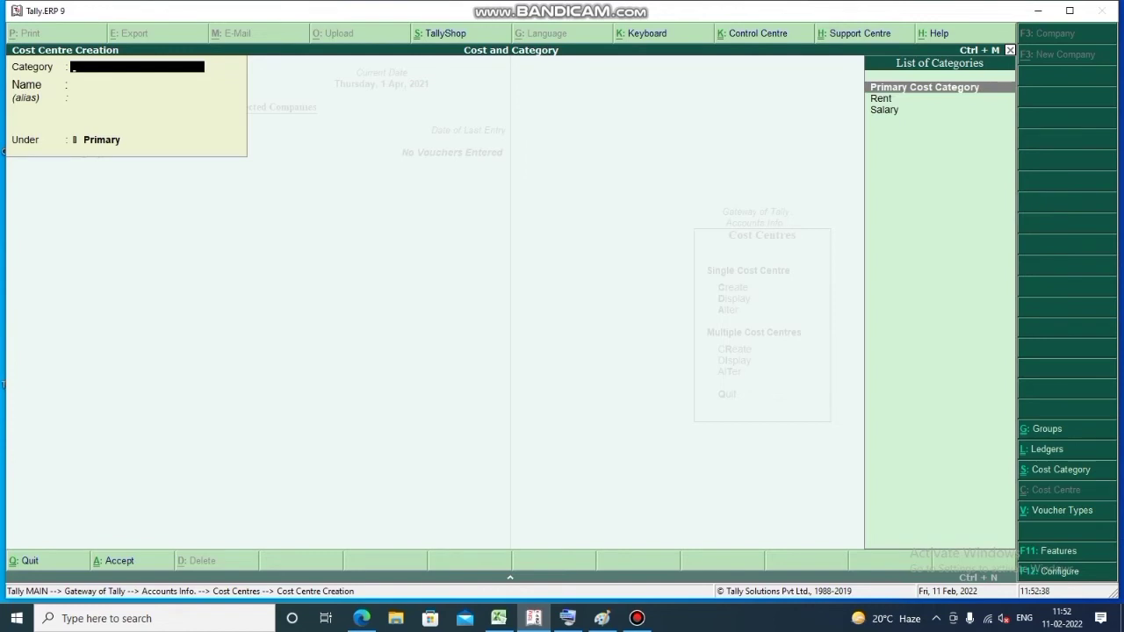
{"action": "key", "text": "Down"}
{"action": "key", "text": "Return"}
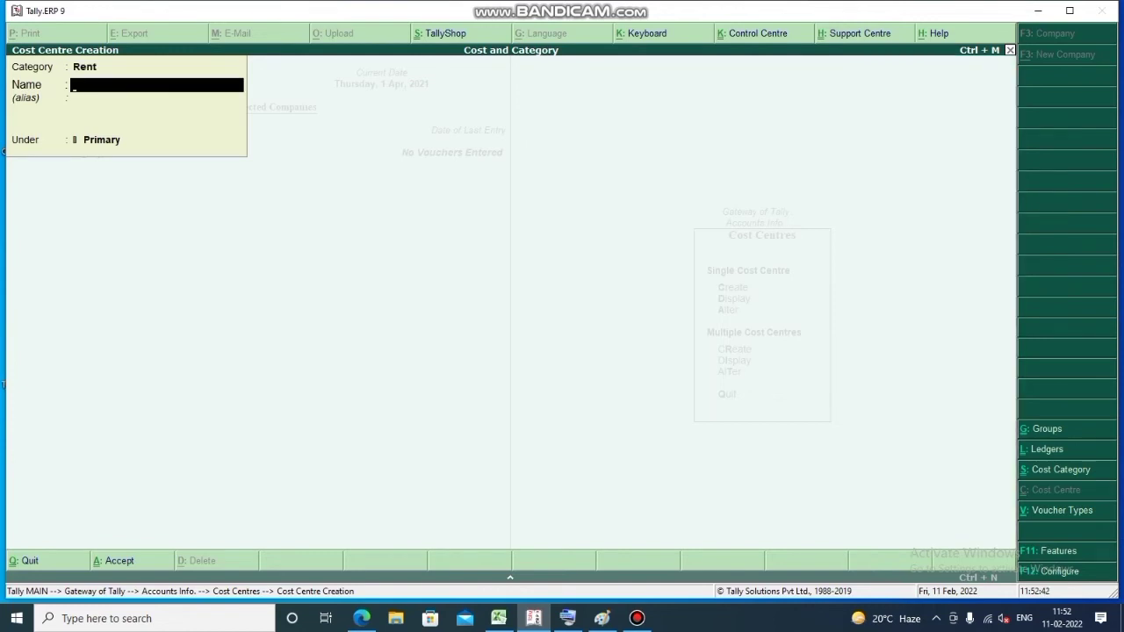
{"action": "type", "text": "Go Down"}
{"action": "key", "text": "Return"}
{"action": "key", "text": "Return"}
{"action": "key", "text": "Return"}
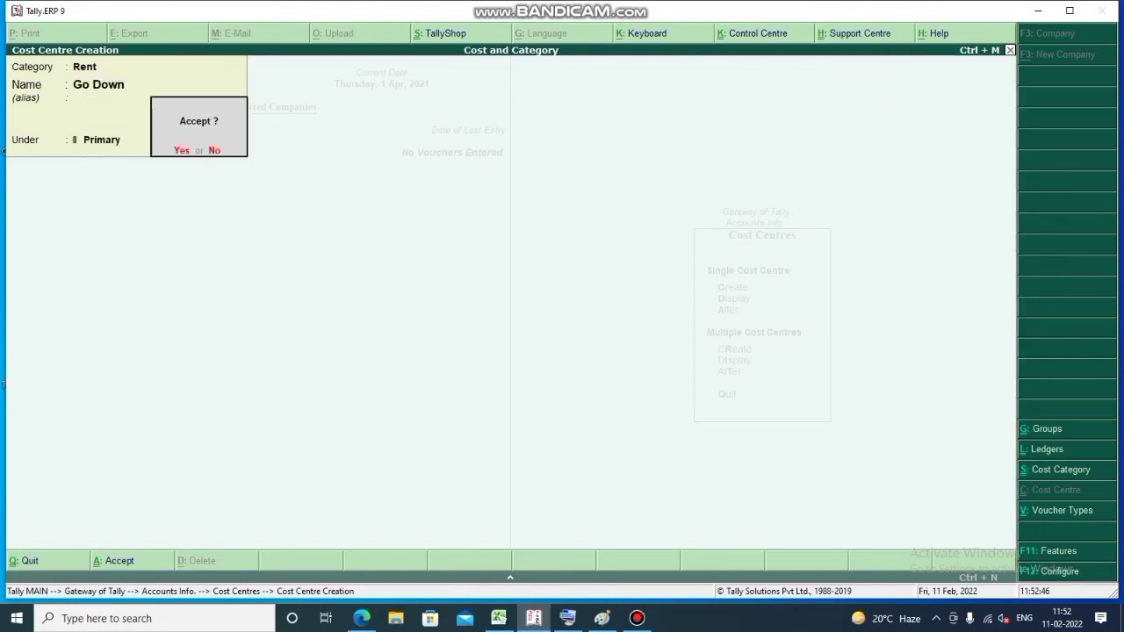
{"action": "key", "text": "Return"}
Create cost centres Factory and Office under Primary, then quit to the Gateway of Tally
{"action": "type", "text": "Factory"}
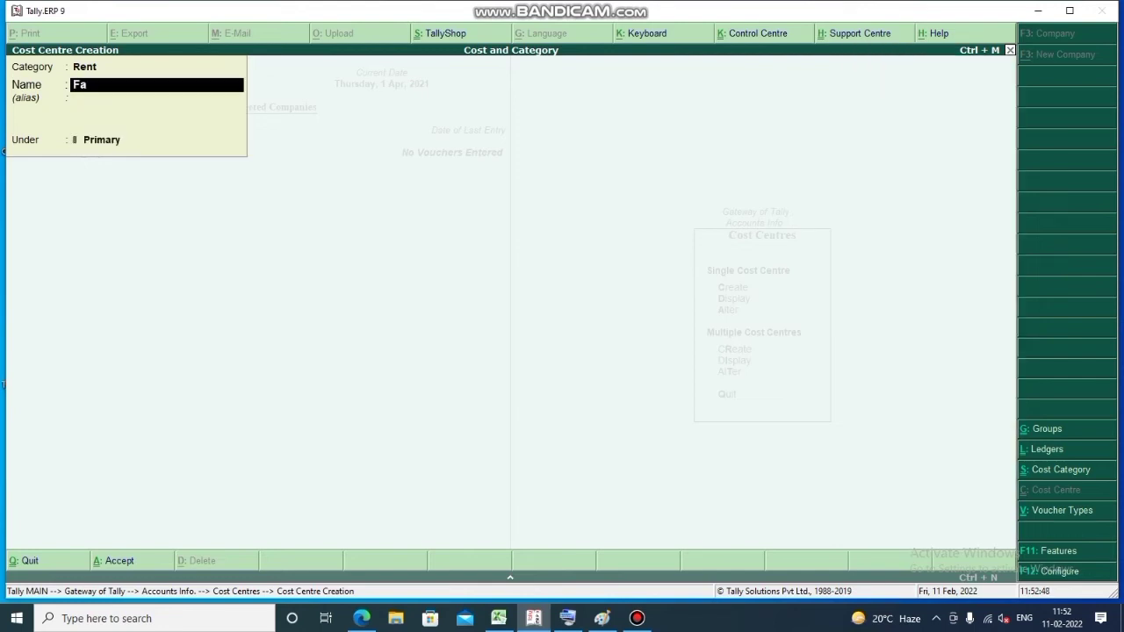
{"action": "key", "text": "Return"}
{"action": "key", "text": "Return"}
{"action": "key", "text": "Return"}
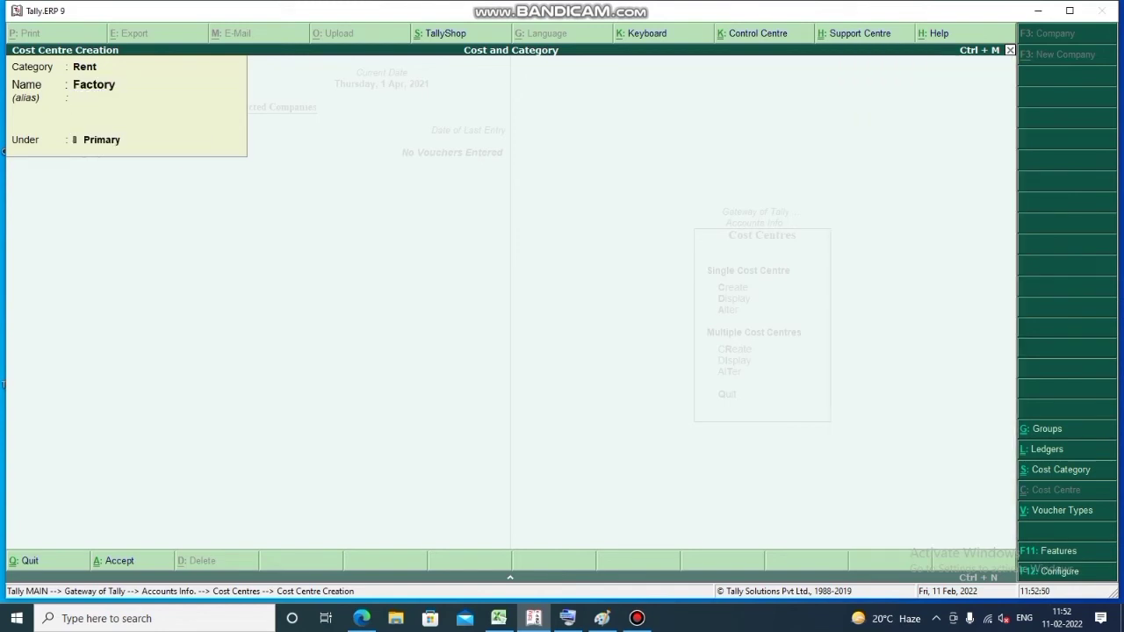
{"action": "key", "text": "Return"}
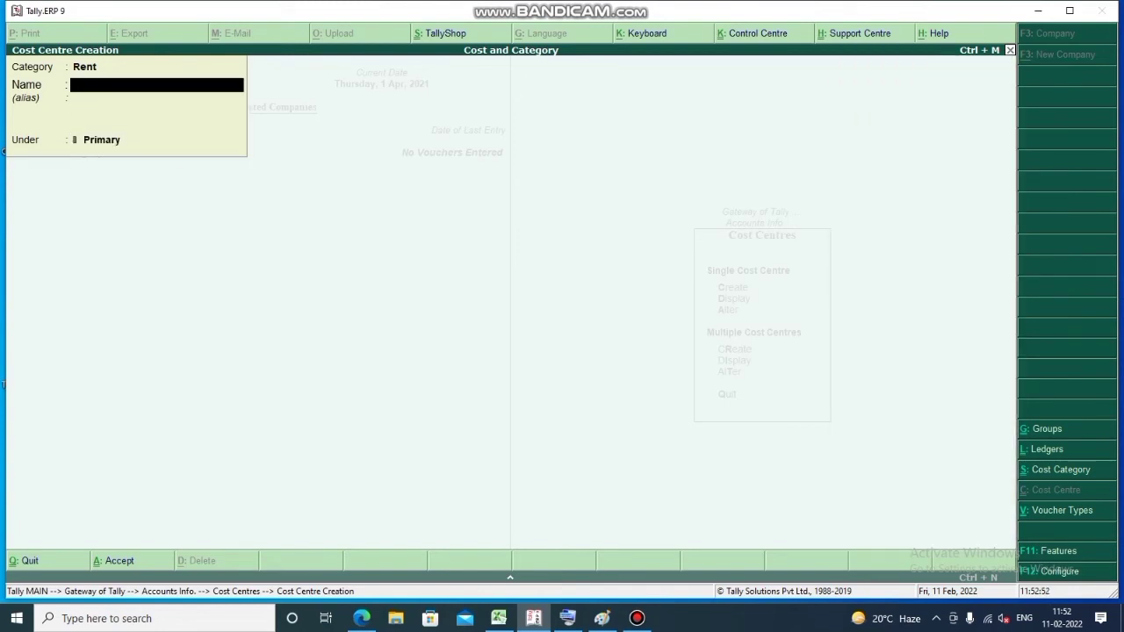
{"action": "type", "text": "Office"}
{"action": "key", "text": "Return"}
{"action": "key", "text": "Return"}
{"action": "key", "text": "Return"}
{"action": "key", "text": "Return"}
{"action": "key", "text": "Escape"}
{"action": "key", "text": "y"}
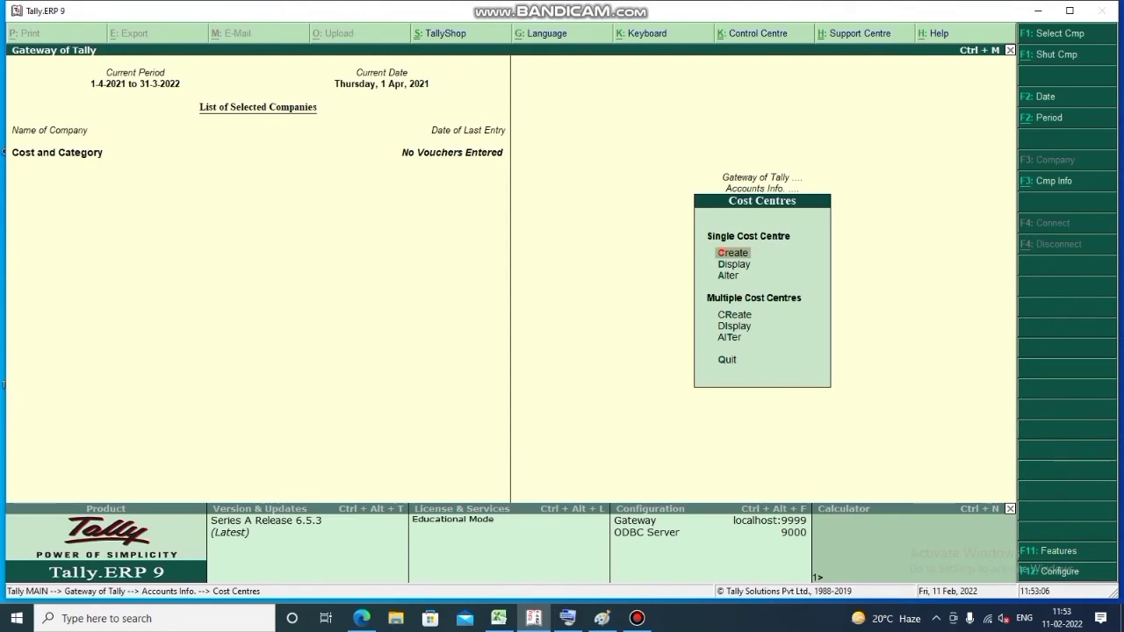
{"action": "key", "text": "Escape"}
{"action": "key", "text": "Escape"}
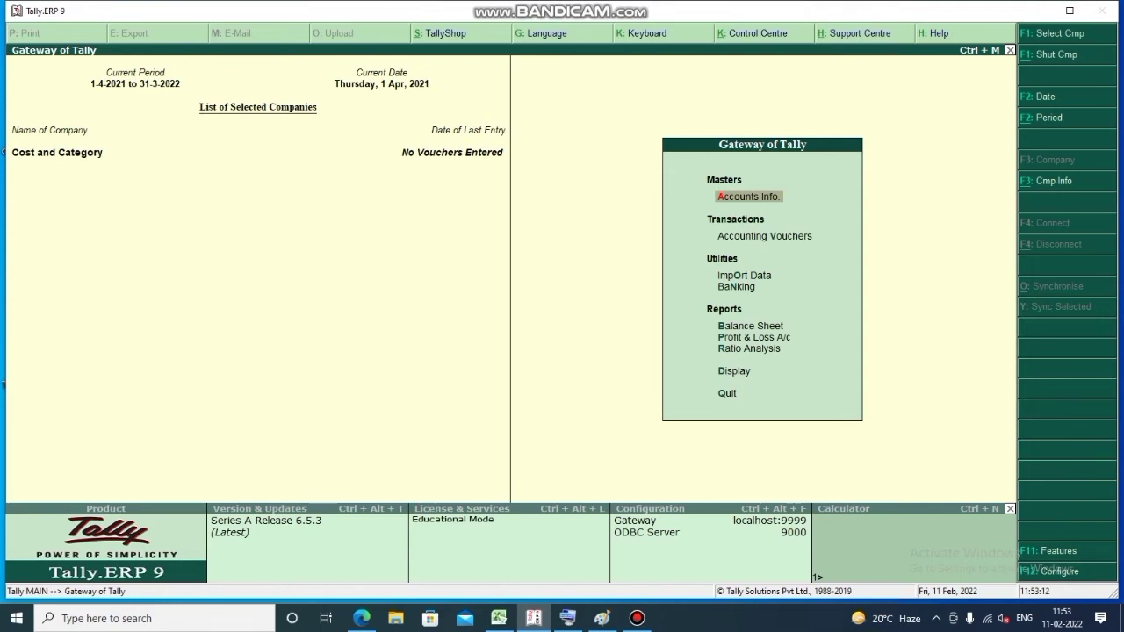
{"action": "key", "text": "Down"}
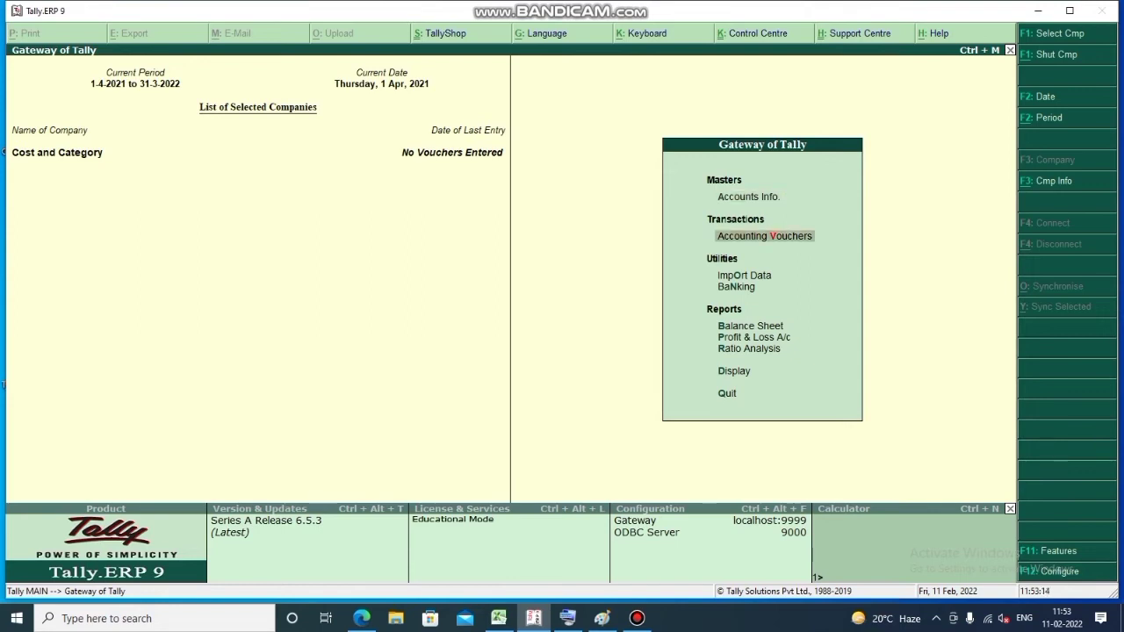
Open Accounting Vouchers to start Payment voucher No. 1
{"action": "key", "text": "Return"}
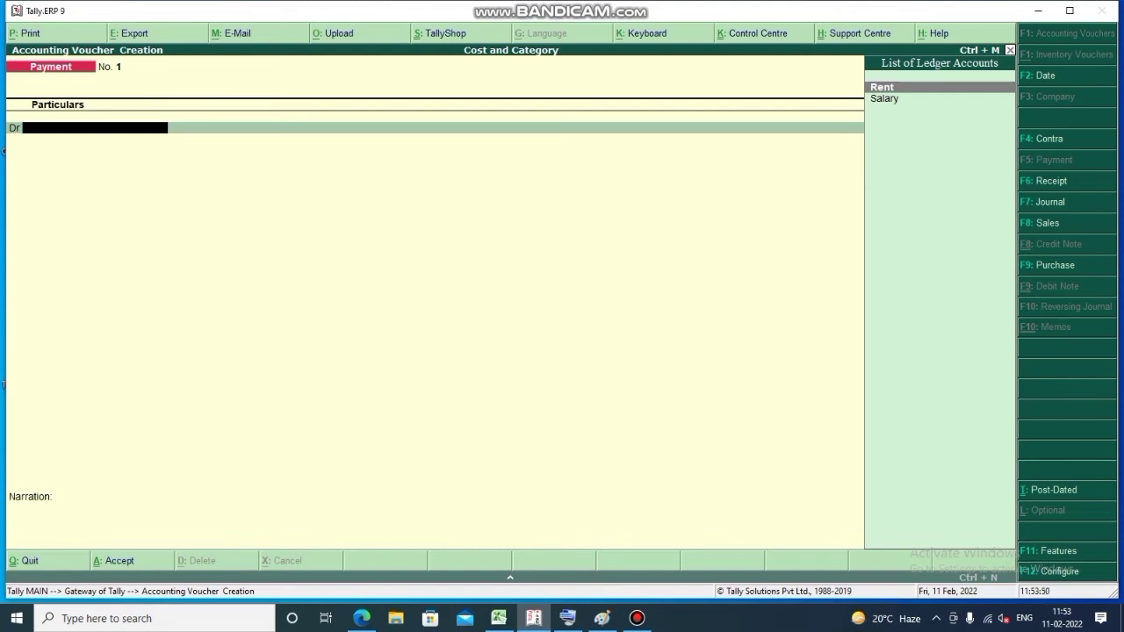
Debit Salary 20,000 and allocate 8,000 to Manager under the Salary category
{"action": "key", "text": "Down"}
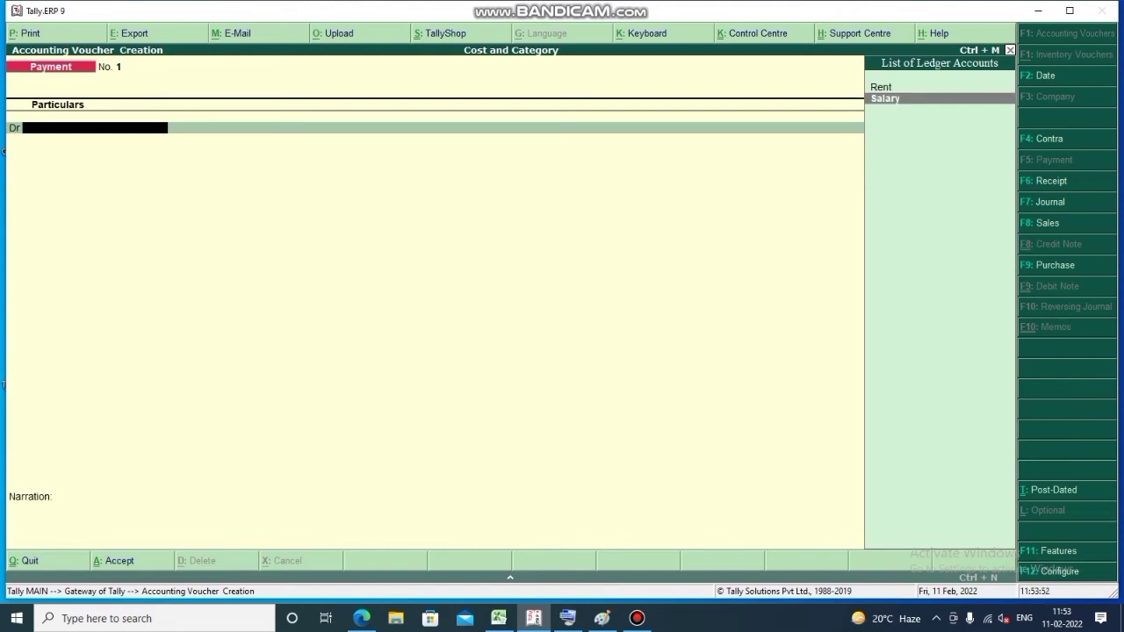
{"action": "key", "text": "Return"}
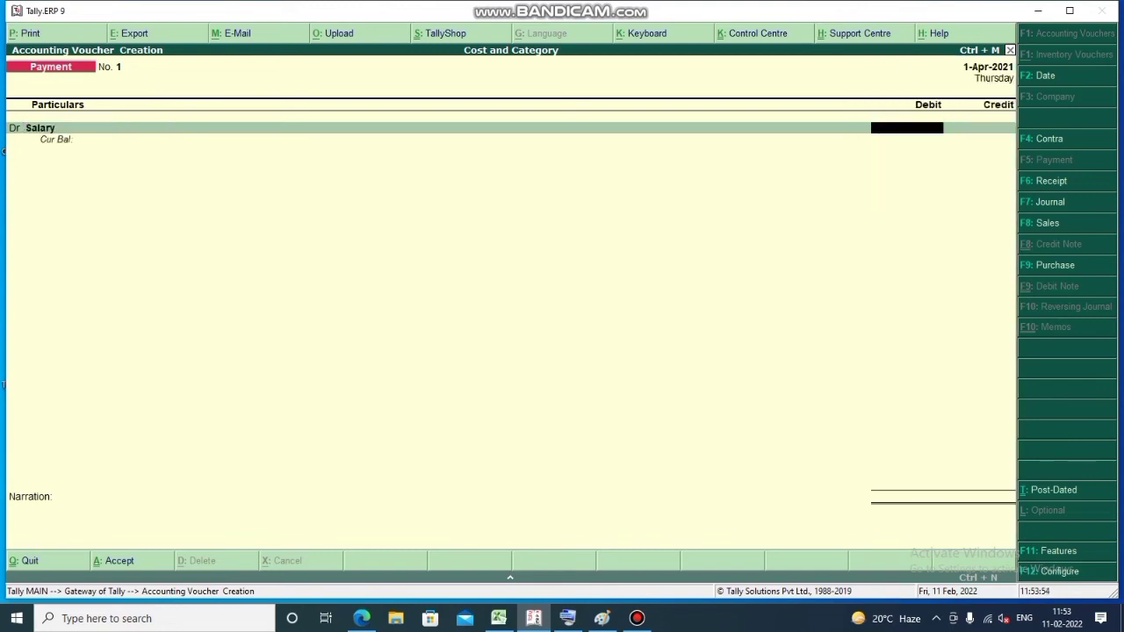
{"action": "type", "text": "20000"}
{"action": "key", "text": "Return"}
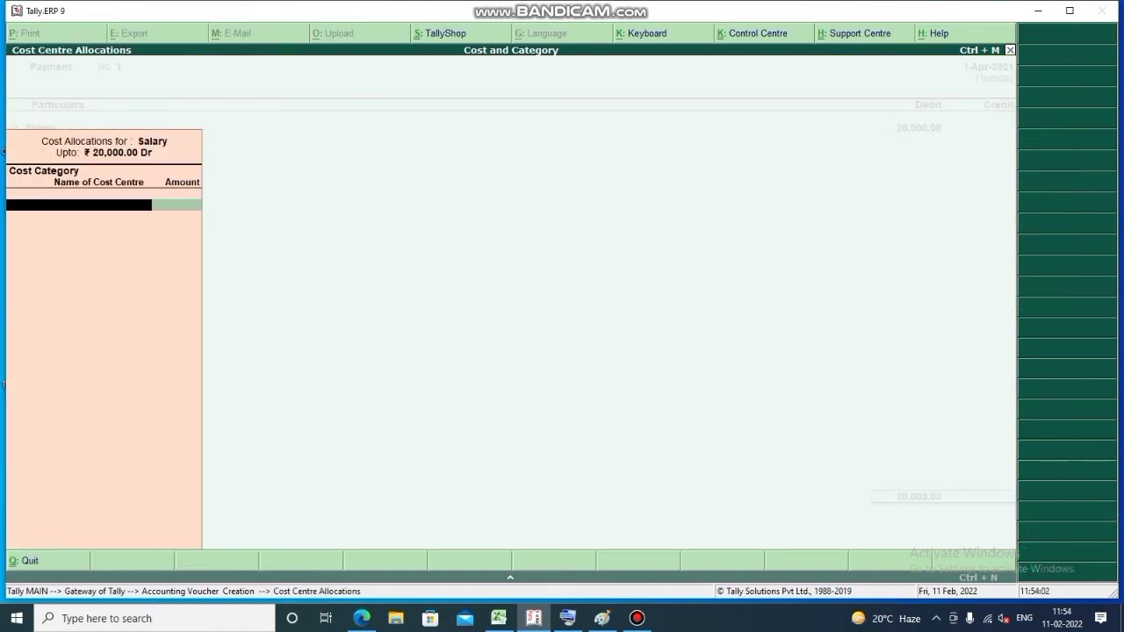
{"action": "type", "text": "C"}
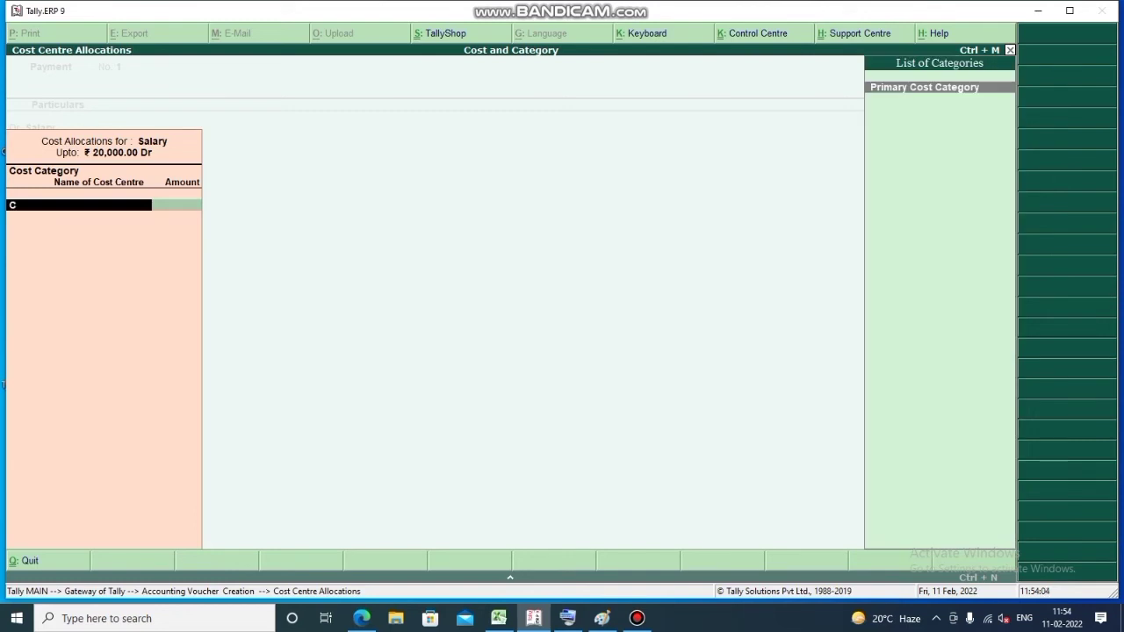
{"action": "key", "text": "BackSpace"}
{"action": "key", "text": "Down"}
{"action": "key", "text": "Down"}
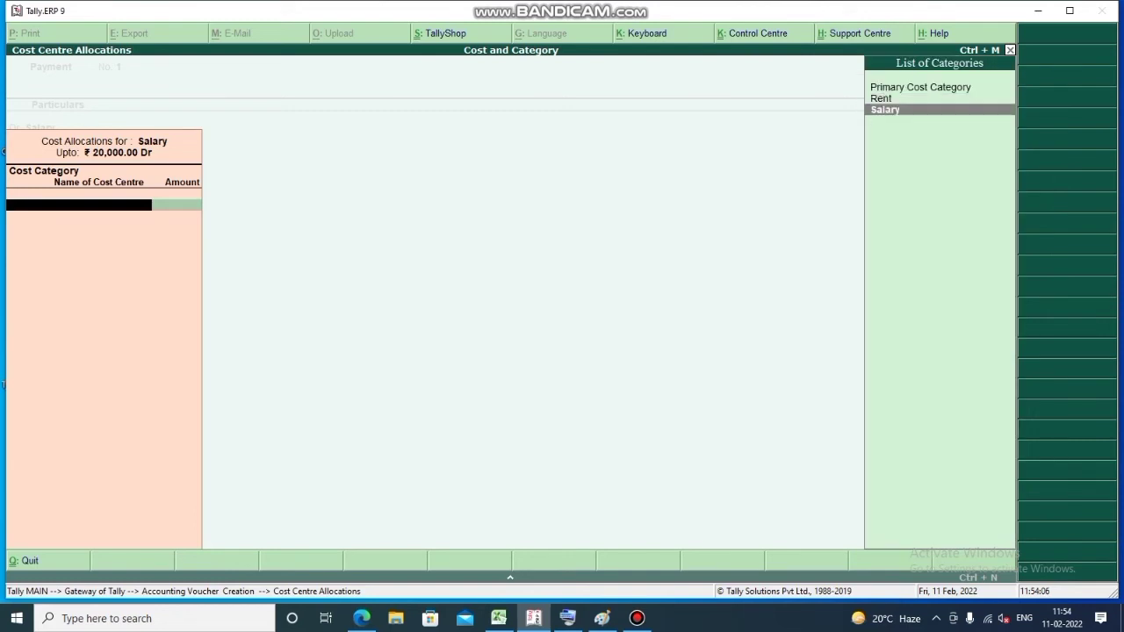
{"action": "key", "text": "Return"}
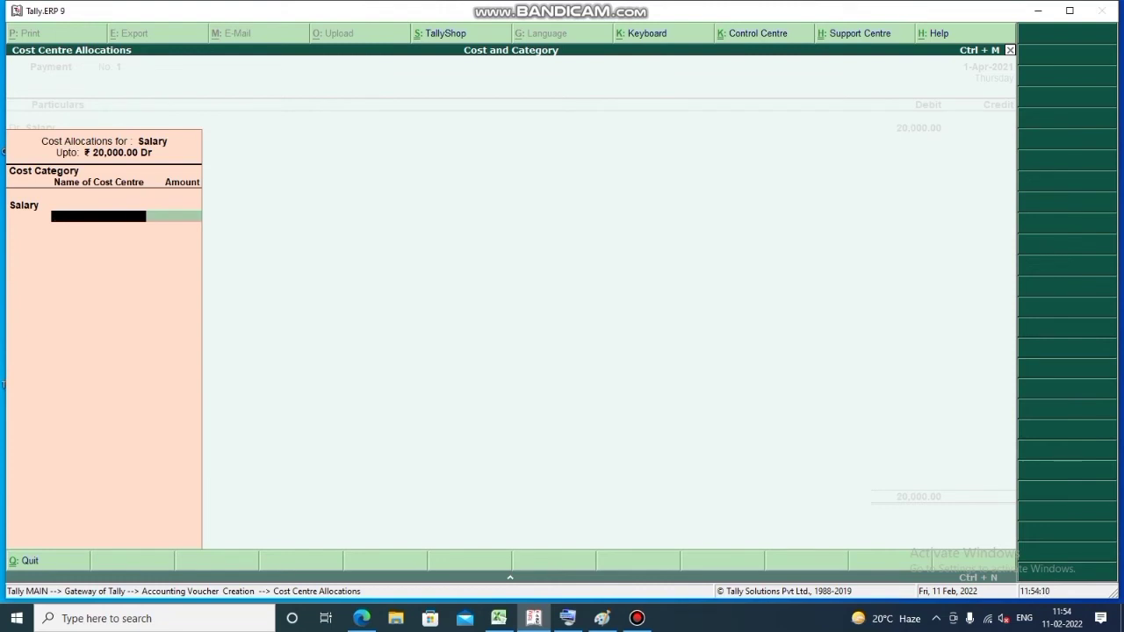
{"action": "type", "text": "Ma"}
{"action": "key", "text": "Return"}
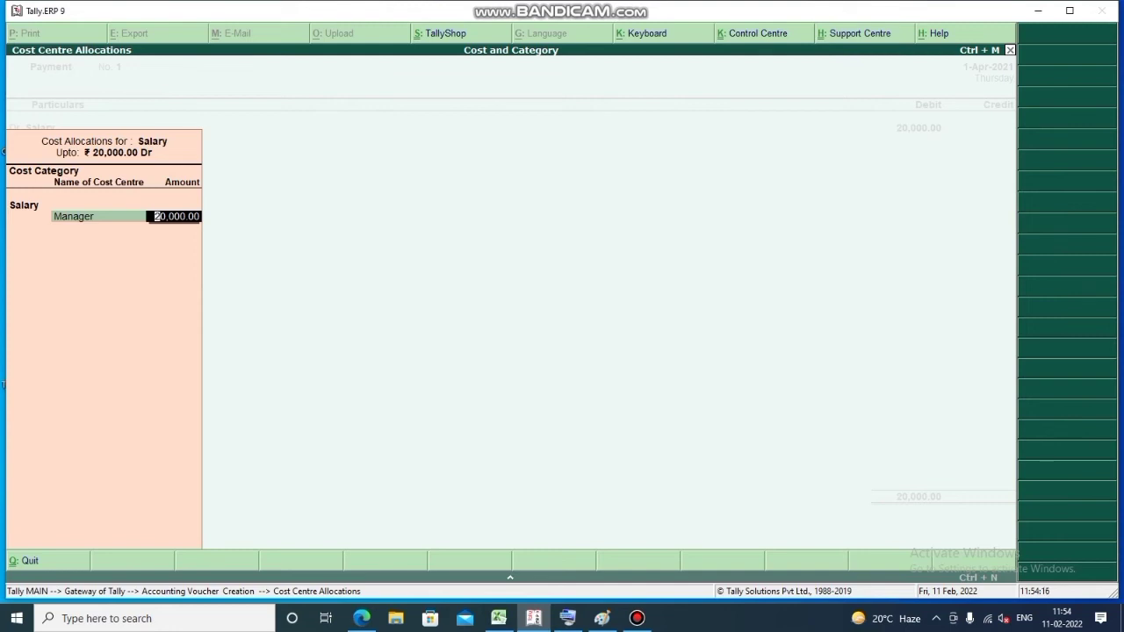
{"action": "type", "text": "8000"}
{"action": "key", "text": "Return"}
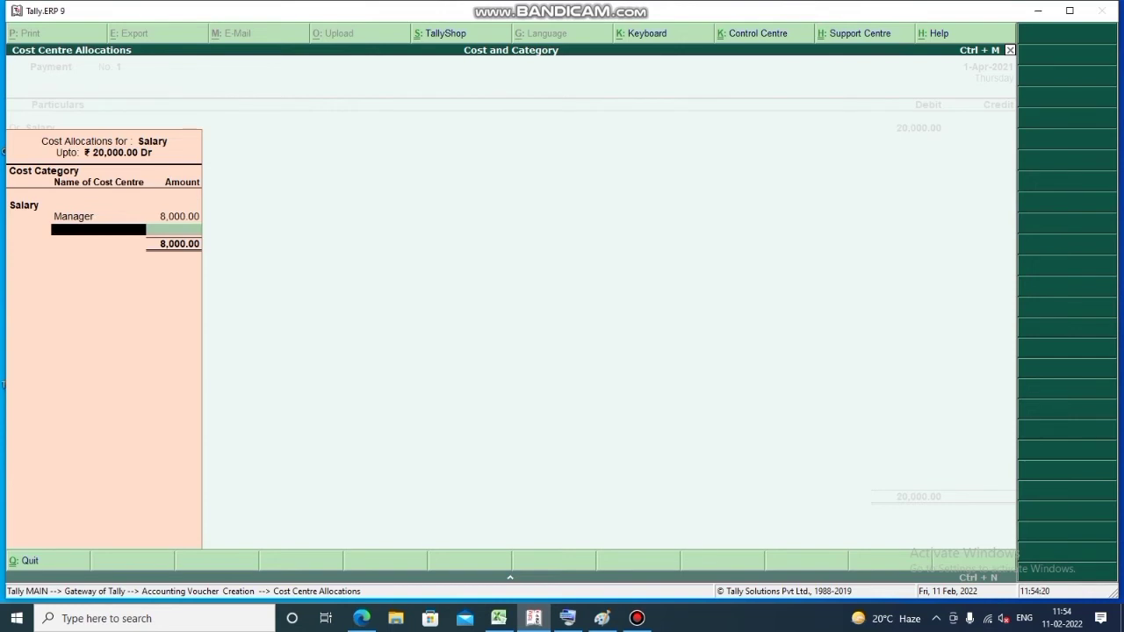
Allocate the remaining Salary amount: Swapper 5,000 and Clerk 7,000
{"action": "type", "text": "S"}
{"action": "key", "text": "Return"}
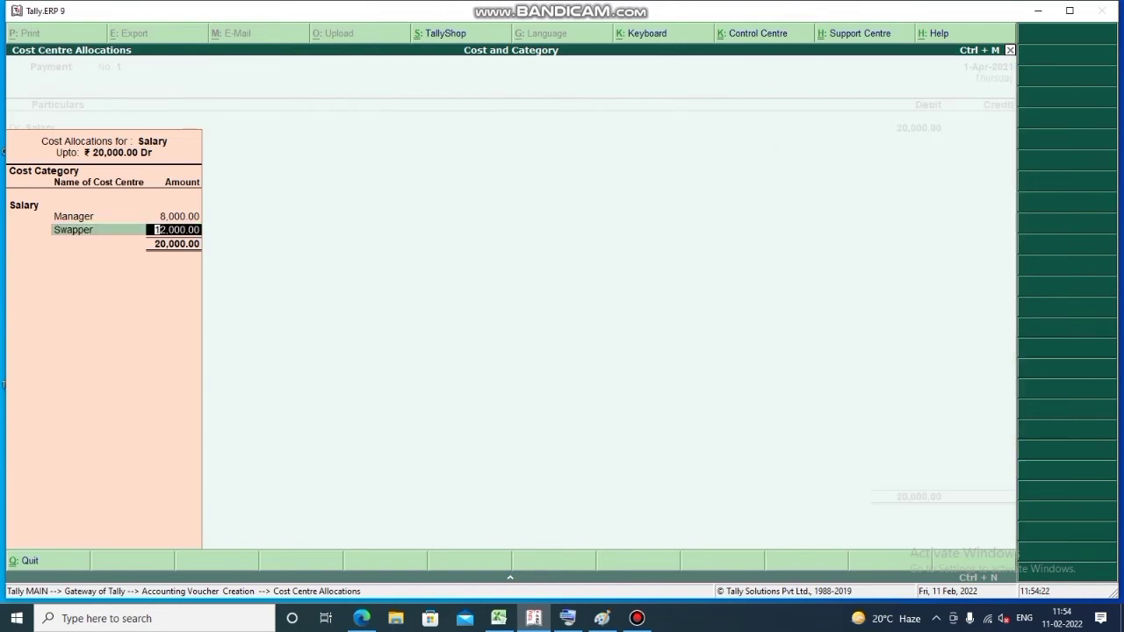
{"action": "type", "text": "5000"}
{"action": "key", "text": "Return"}
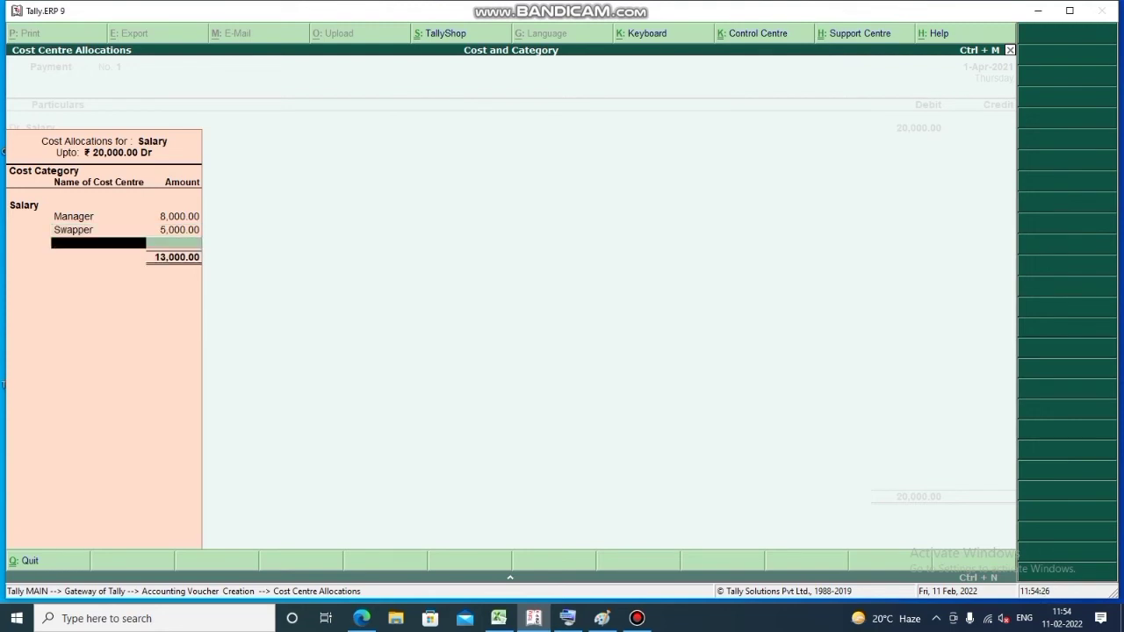
{"action": "type", "text": "c"}
{"action": "key", "text": "Return"}
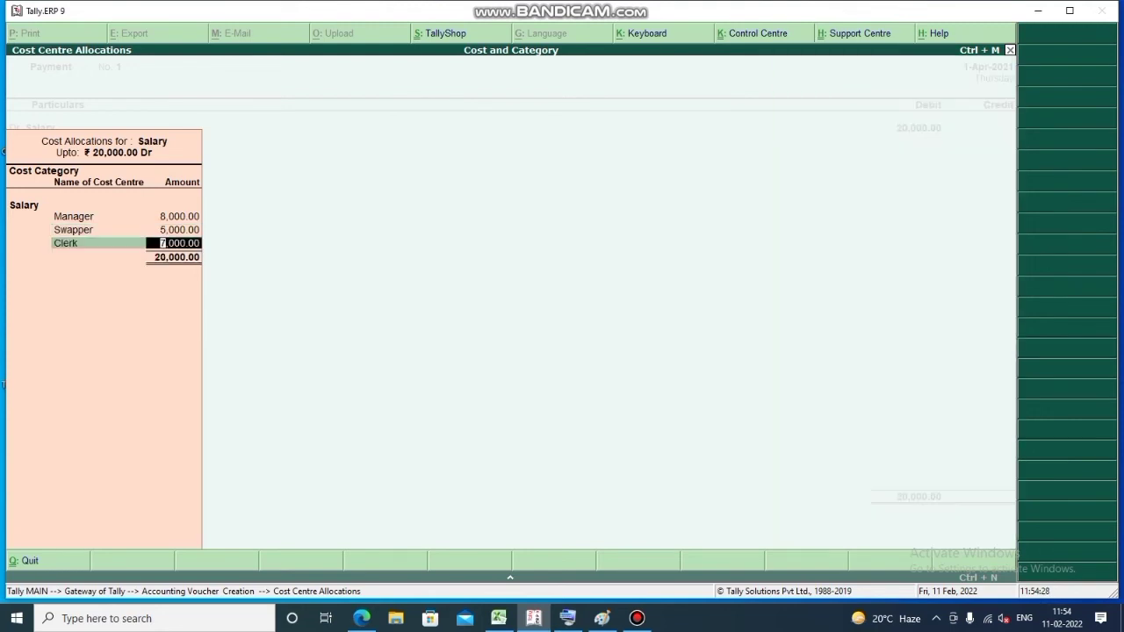
{"action": "key", "text": "Return"}
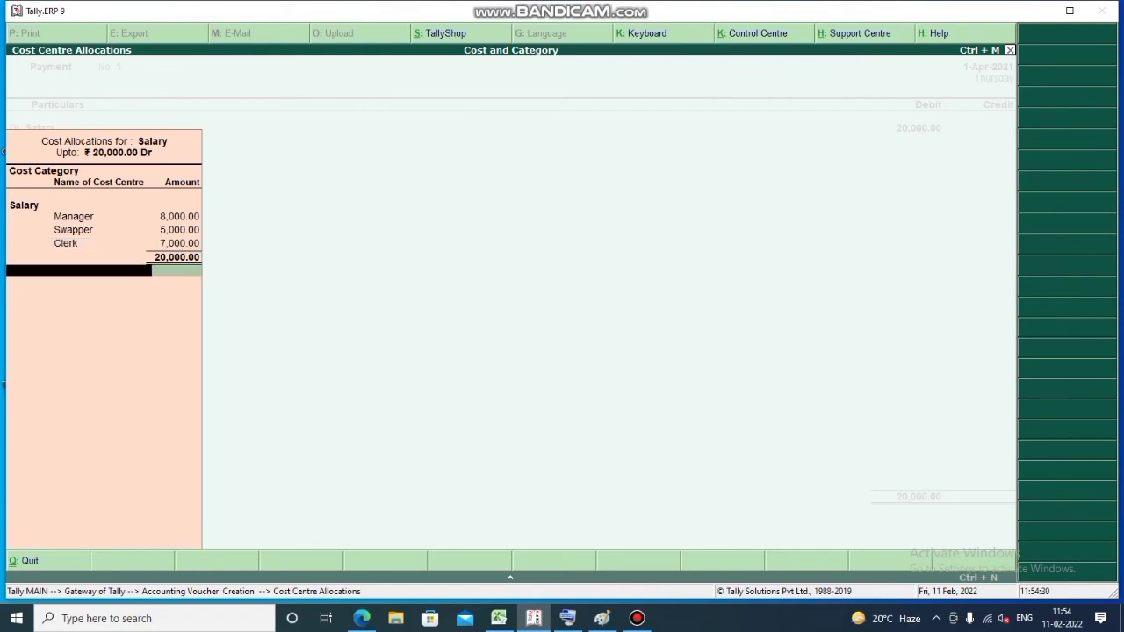
Credit Cash 20,000 to balance the Salary payment, dismissing the negative cash warning
{"action": "key", "text": "Return"}
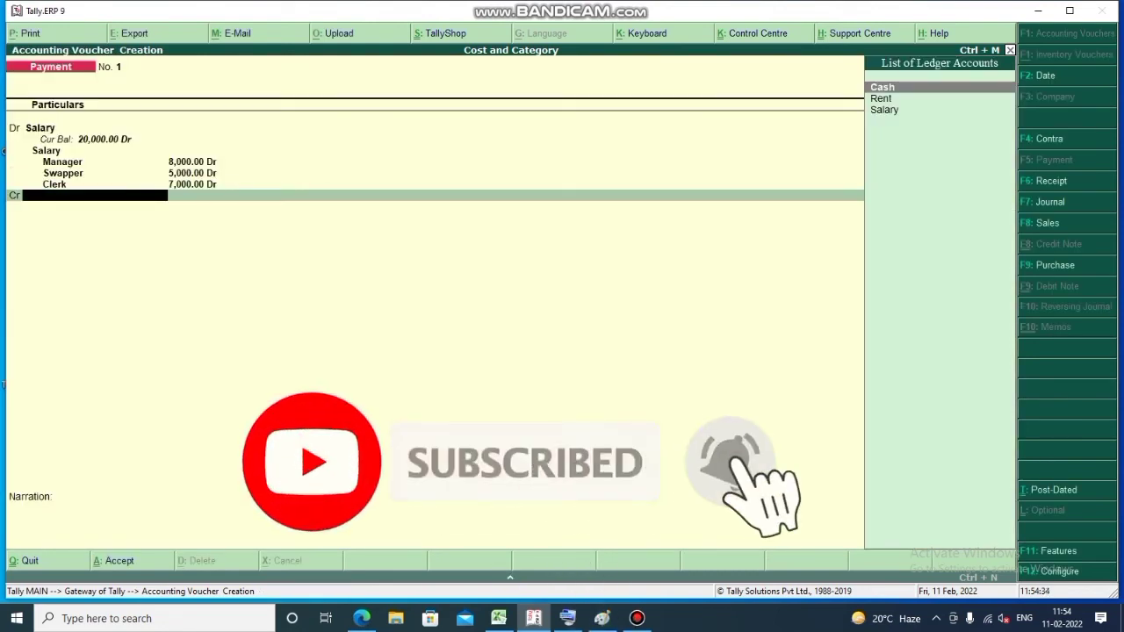
{"action": "key", "text": "Return"}
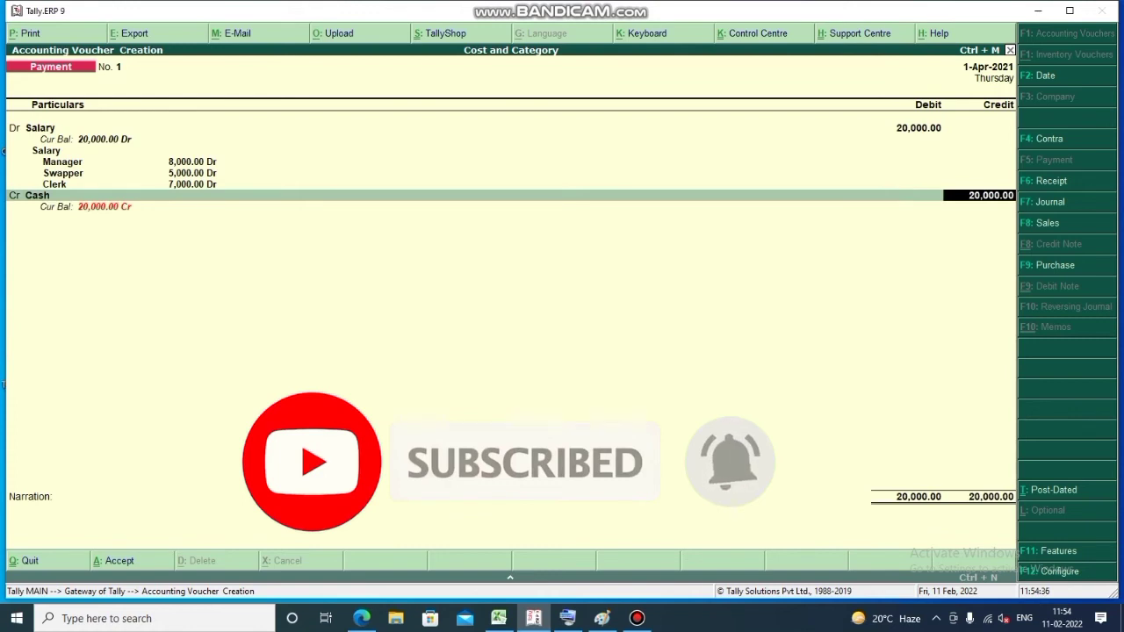
{"action": "key", "text": "Return"}
{"action": "key", "text": "Return"}
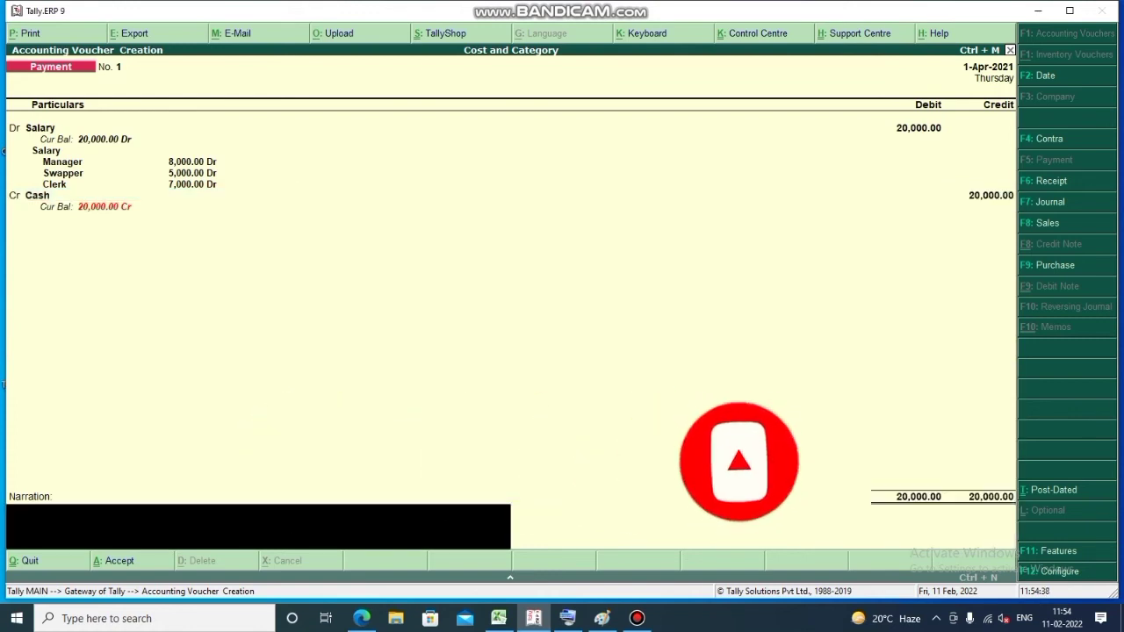
{"action": "key", "text": "Return"}
{"action": "key", "text": "Return"}
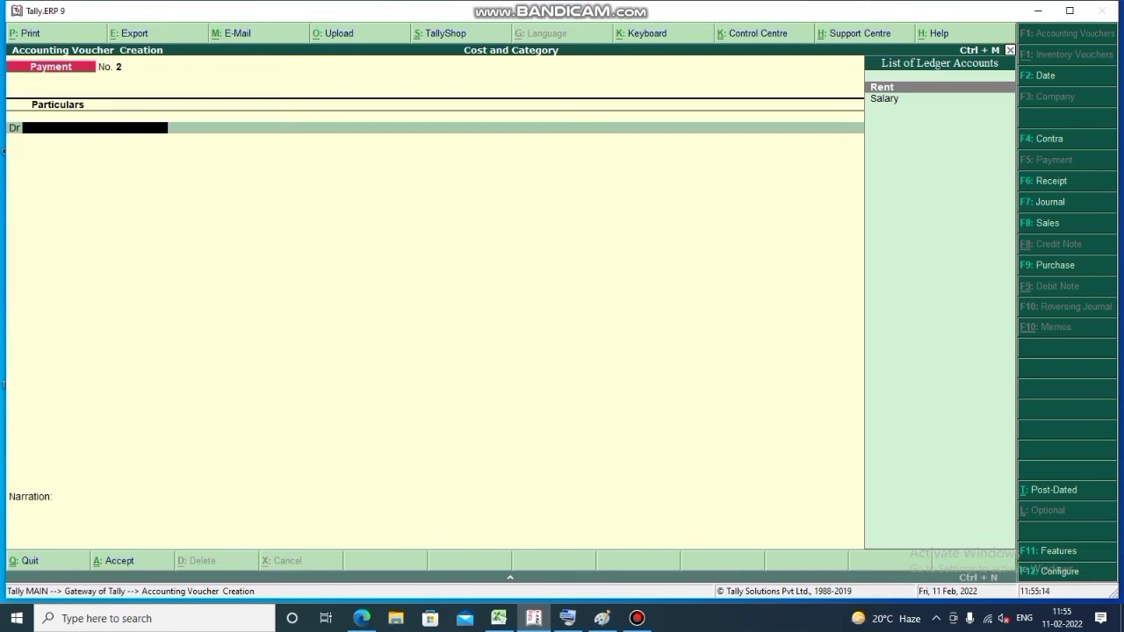
Debit Rent for 8,000 and choose Rent as its cost category
{"action": "key", "text": "Return"}
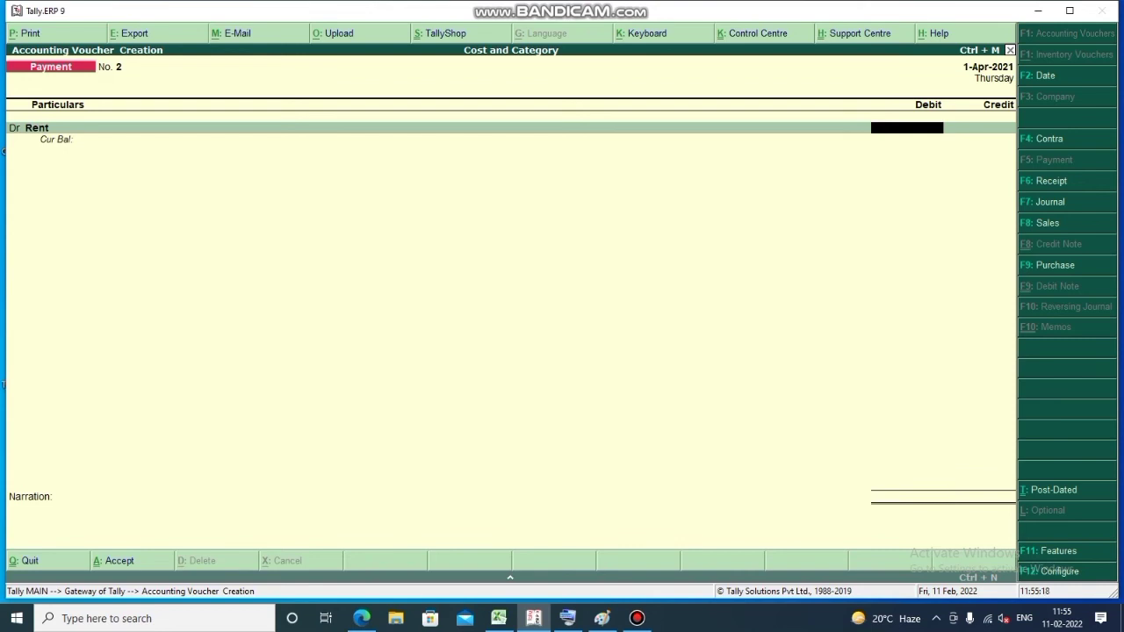
{"action": "type", "text": "8000"}
{"action": "key", "text": "Return"}
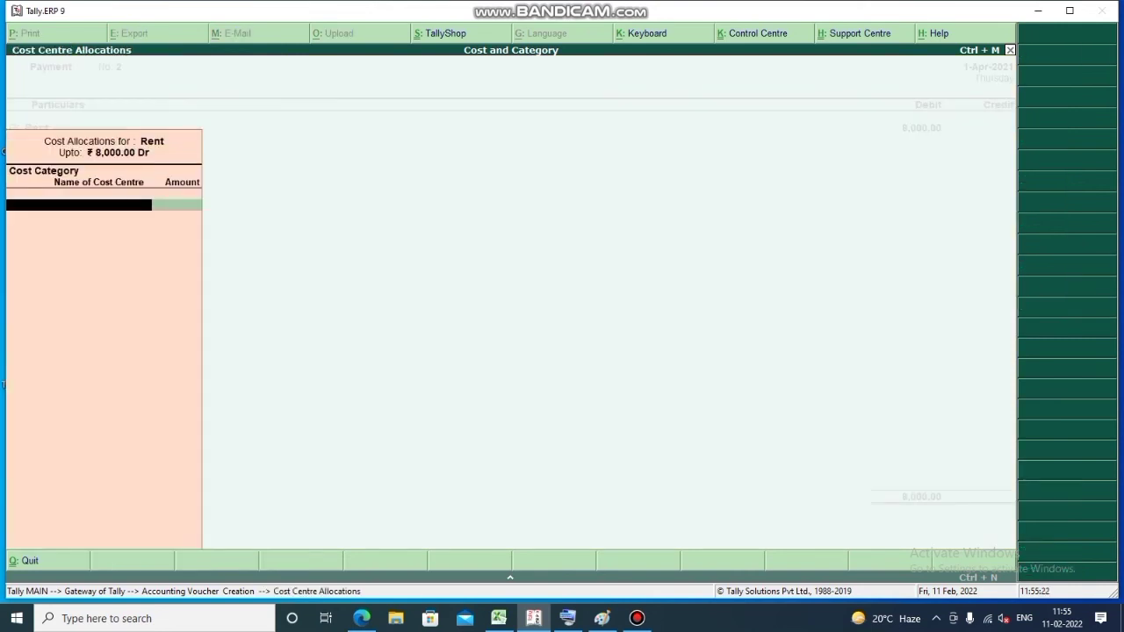
{"action": "type", "text": "Rent"}
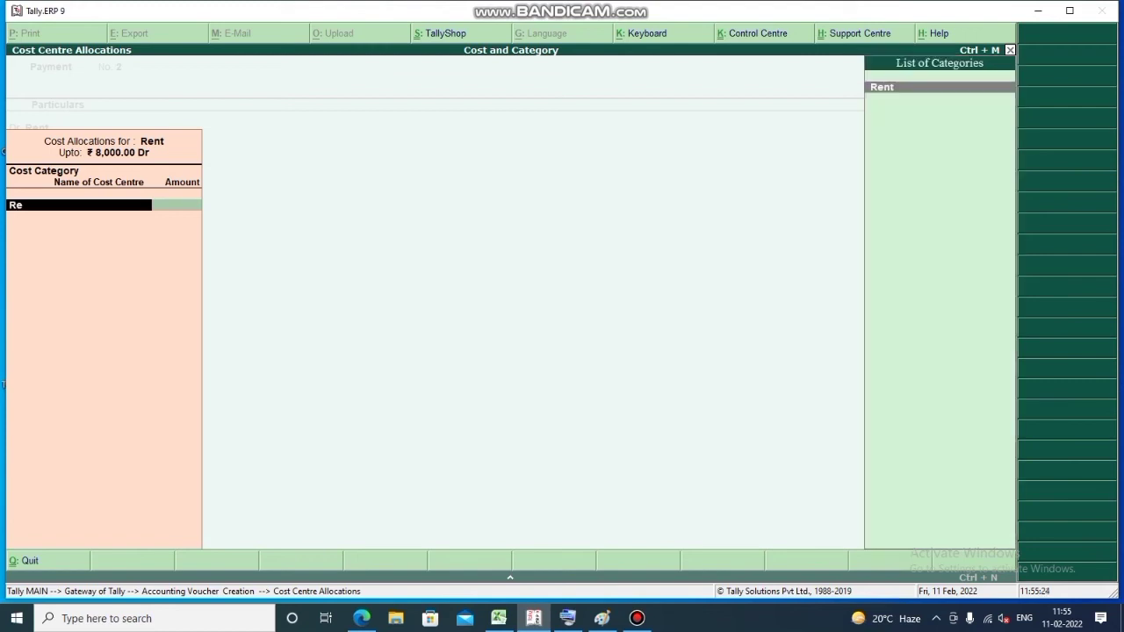
{"action": "key", "text": "Return"}
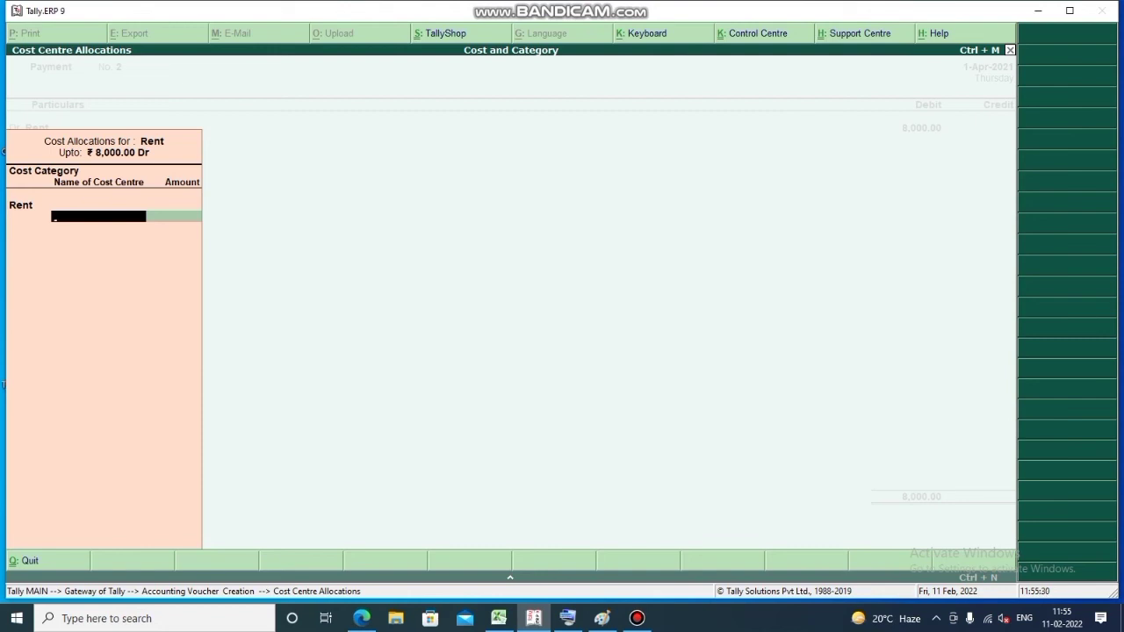
Allocate the Rent across cost centres: Go Down 4,500, Factory 2,000, Office 1,500
{"action": "type", "text": "go"}
{"action": "key", "text": "Return"}
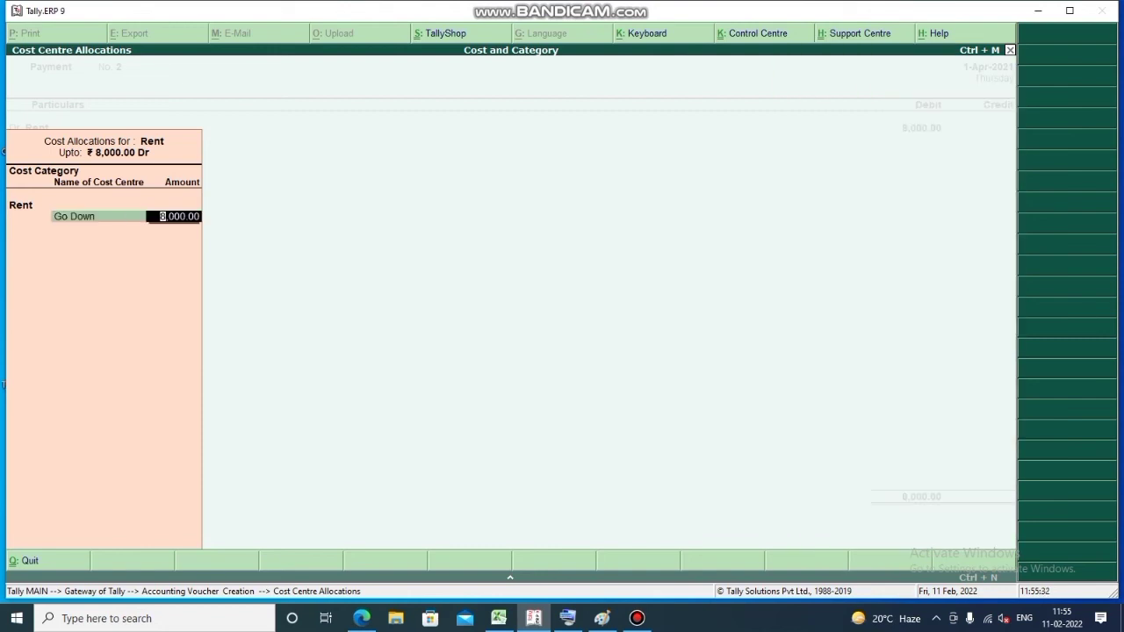
{"action": "type", "text": "4,50"}
{"action": "type", "text": "00"}
{"action": "key", "text": "Return"}
{"action": "type", "text": "f"}
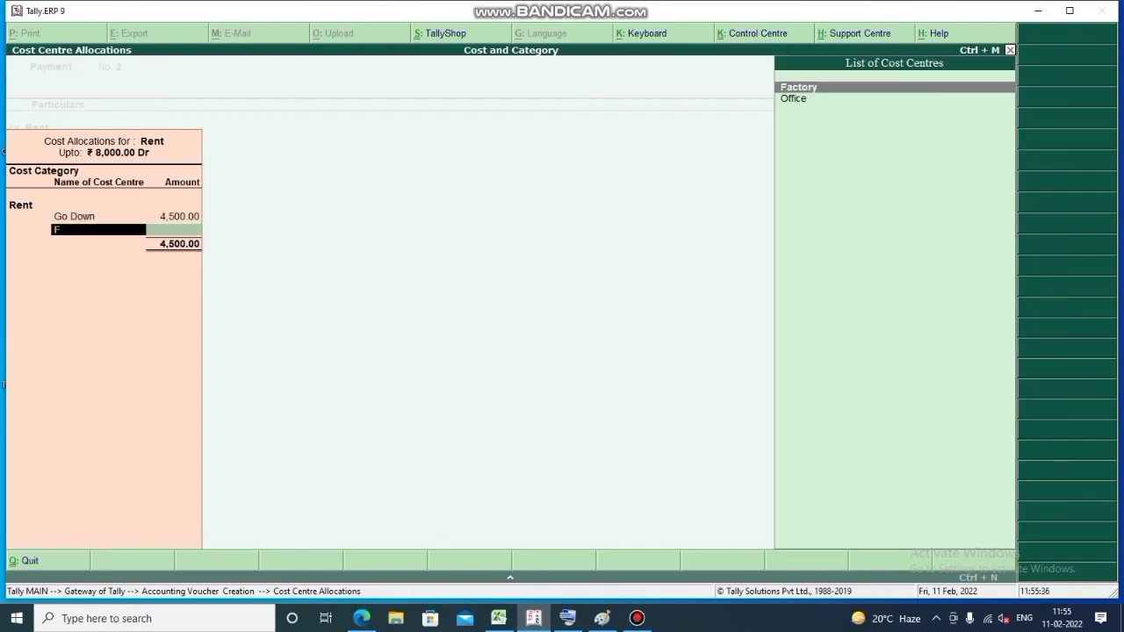
{"action": "key", "text": "Return"}
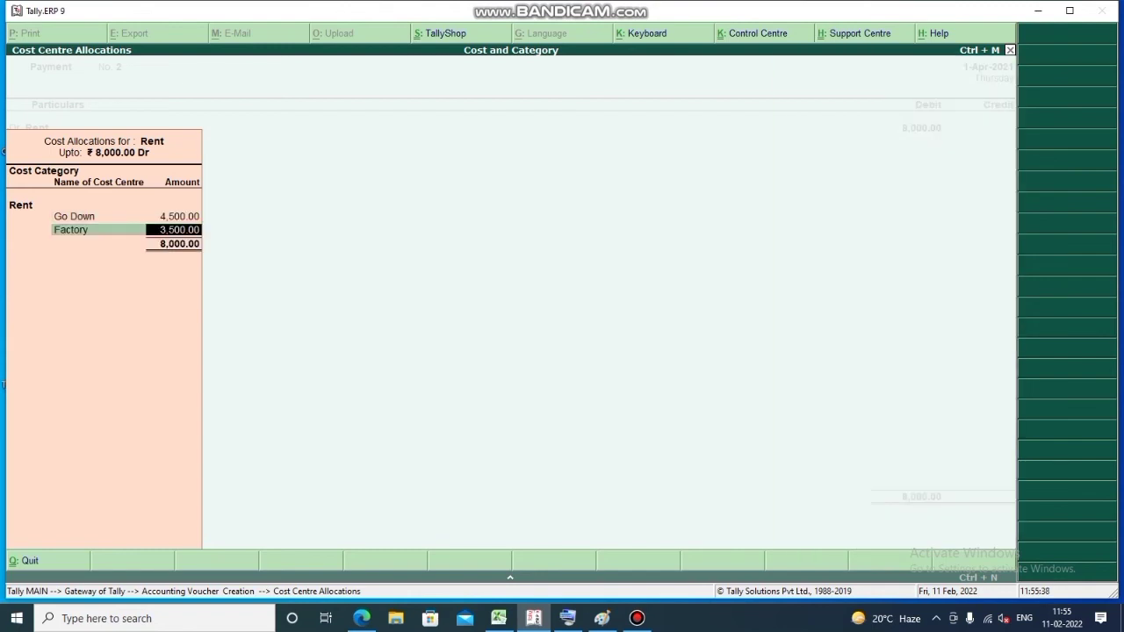
{"action": "type", "text": "2000"}
{"action": "key", "text": "Return"}
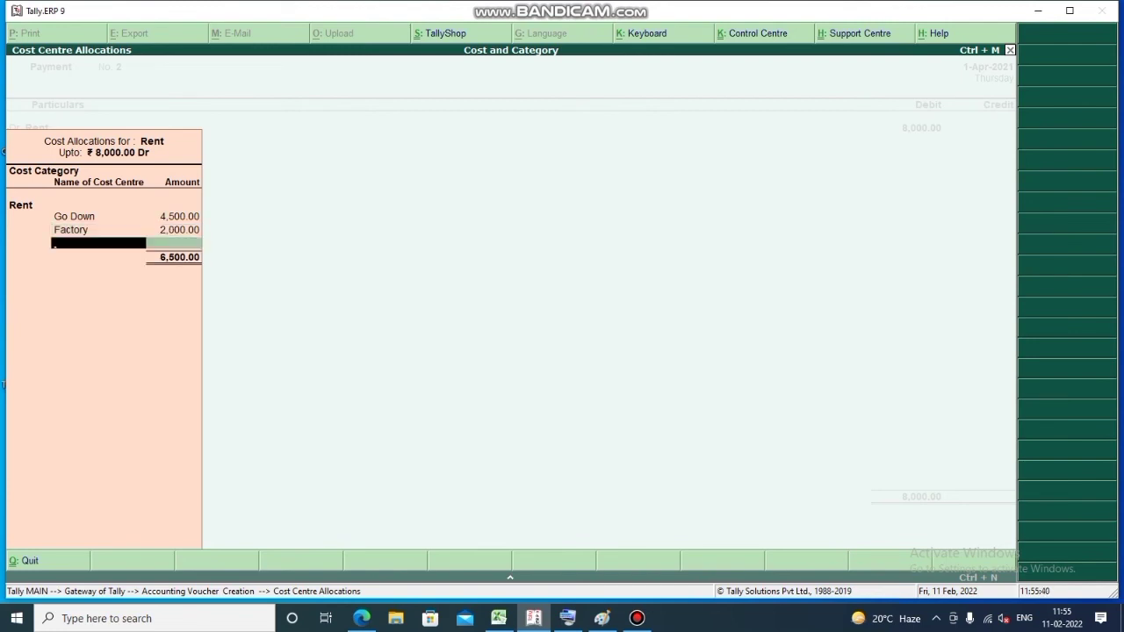
{"action": "type", "text": "Of"}
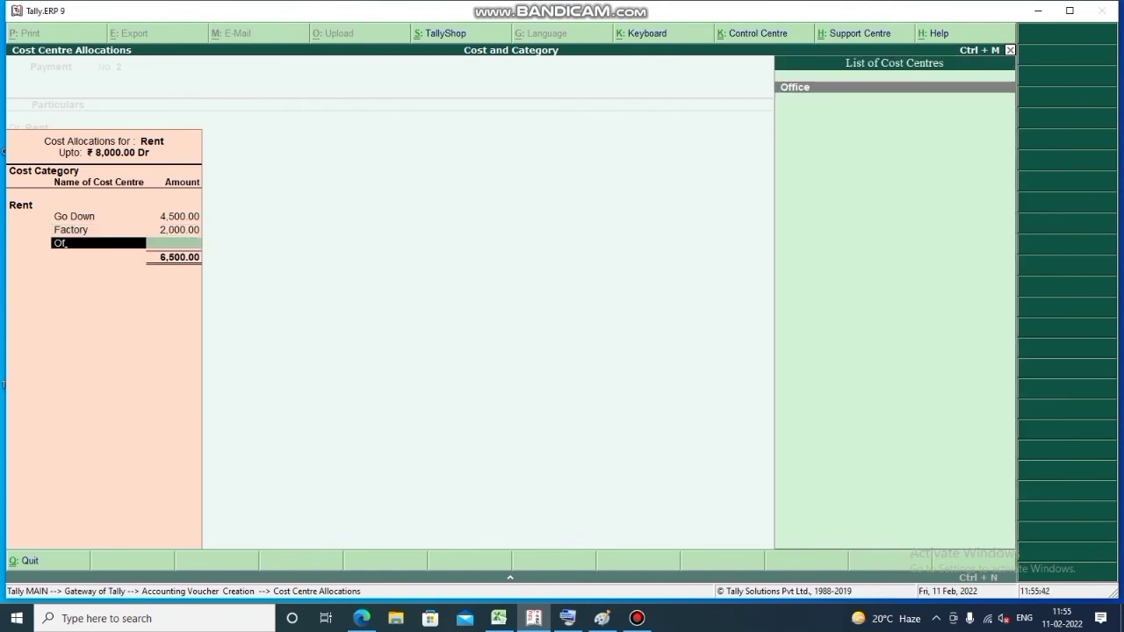
{"action": "key", "text": "Return"}
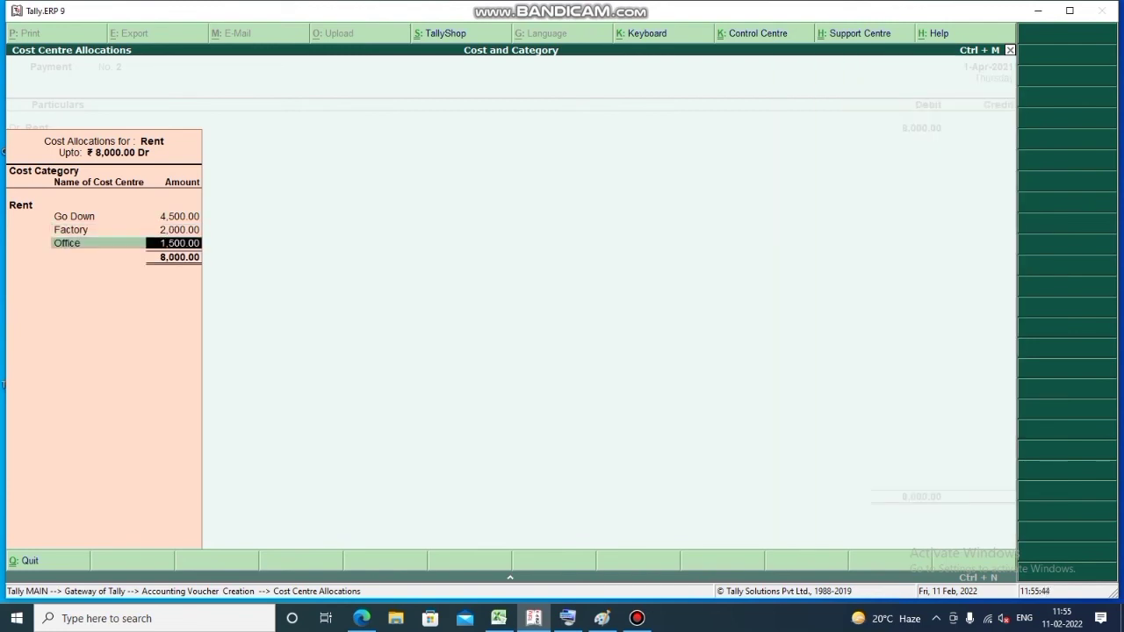
{"action": "key", "text": "Return"}
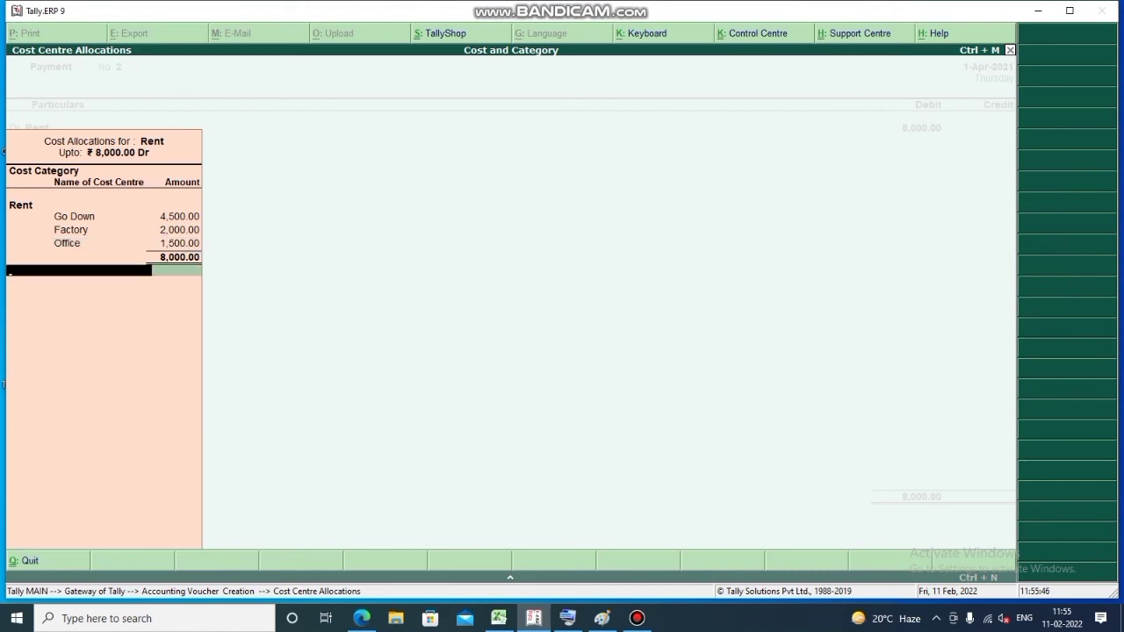
{"action": "key", "text": "Return"}
Credit Cash 8,000, accept past the negative cash warning, then page back to Salary Payment No. 1
{"action": "key", "text": "Return"}
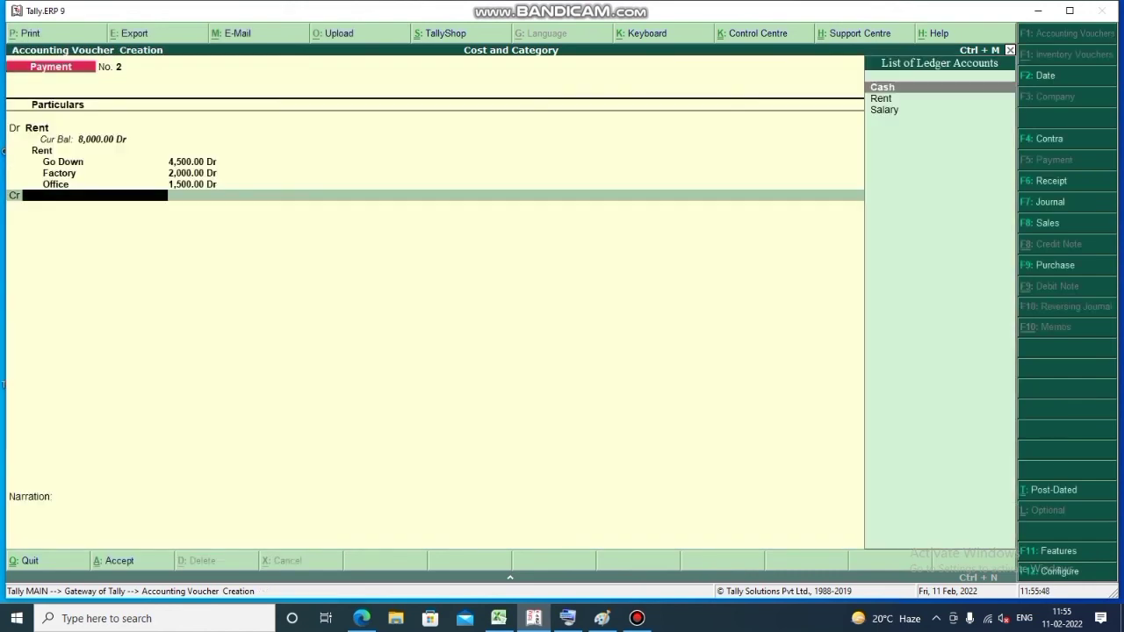
{"action": "key", "text": "Return"}
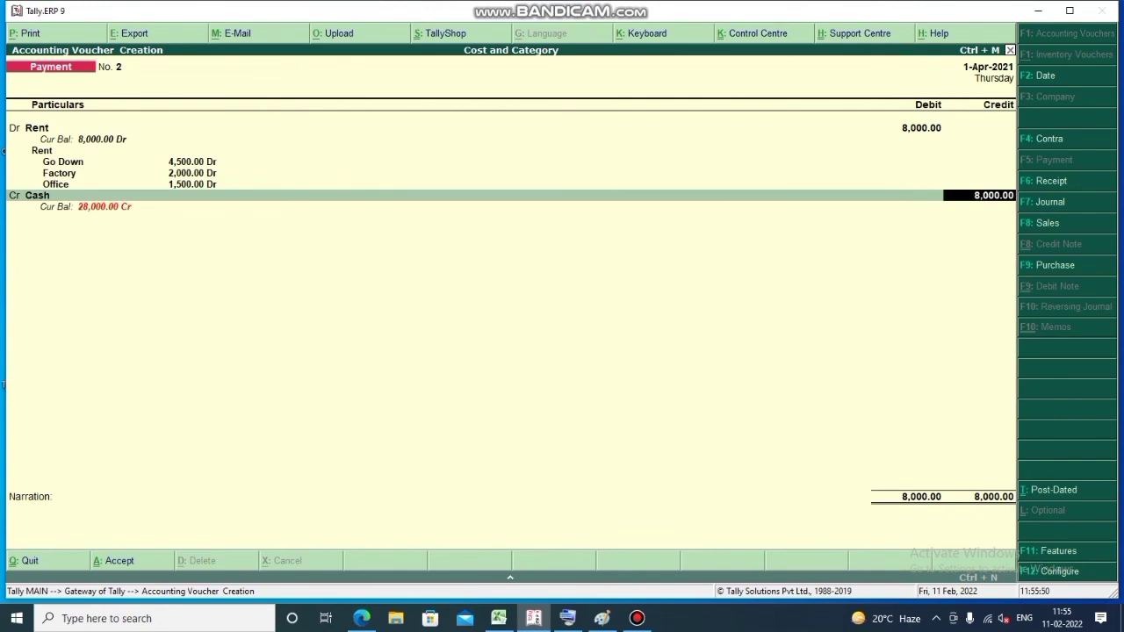
{"action": "key", "text": "Return"}
{"action": "key", "text": "Return"}
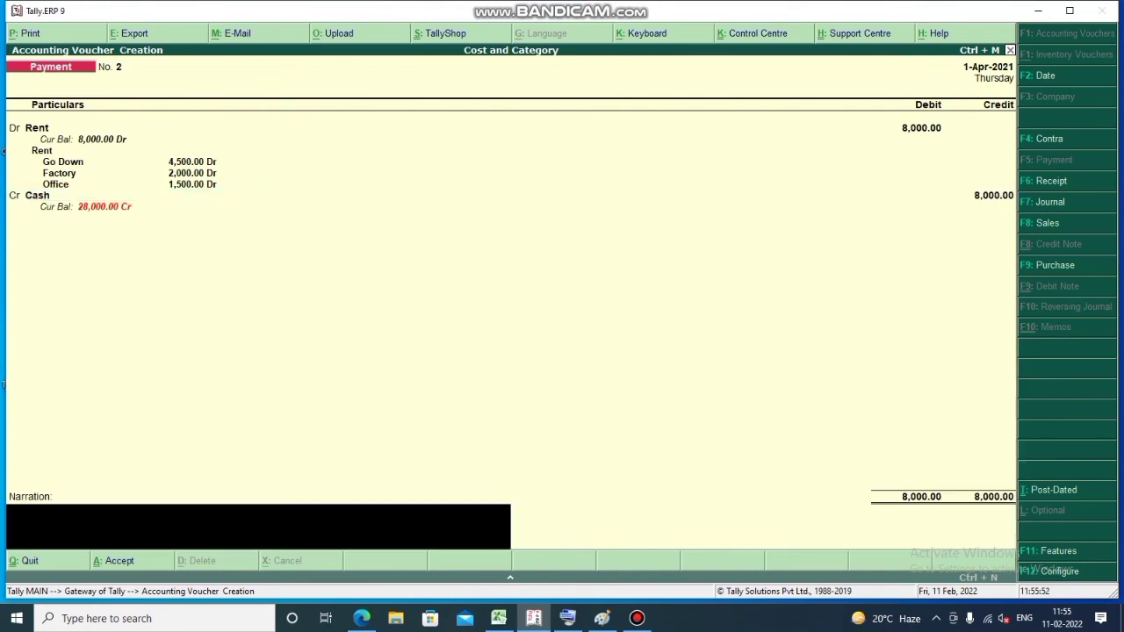
{"action": "key", "text": "Return"}
{"action": "key", "text": "Return"}
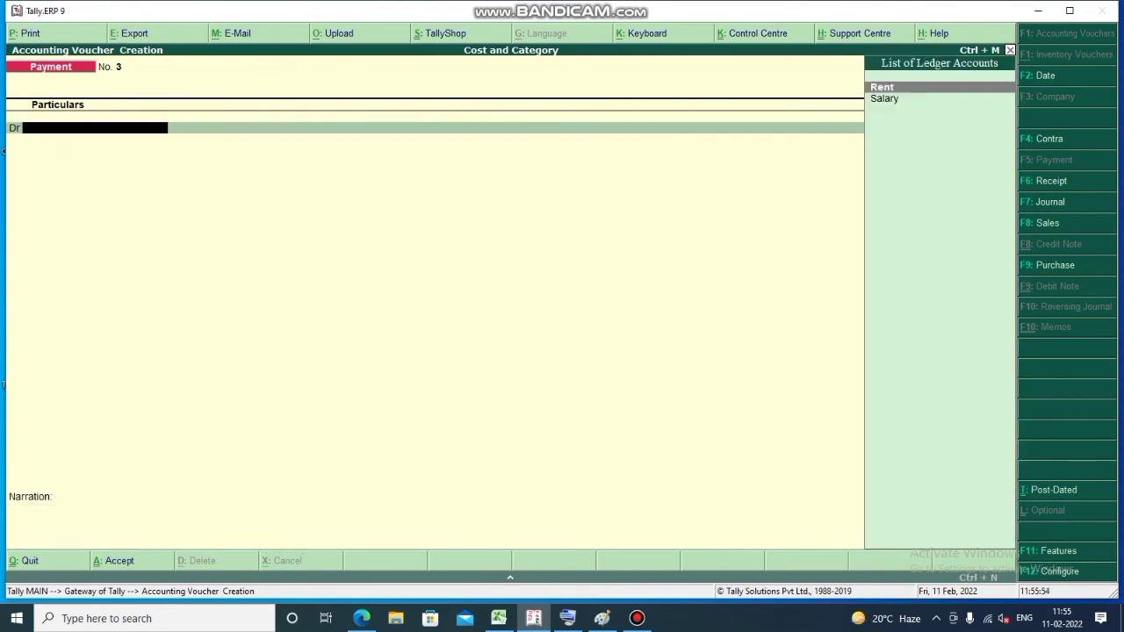
{"action": "key", "text": "Page_Up"}
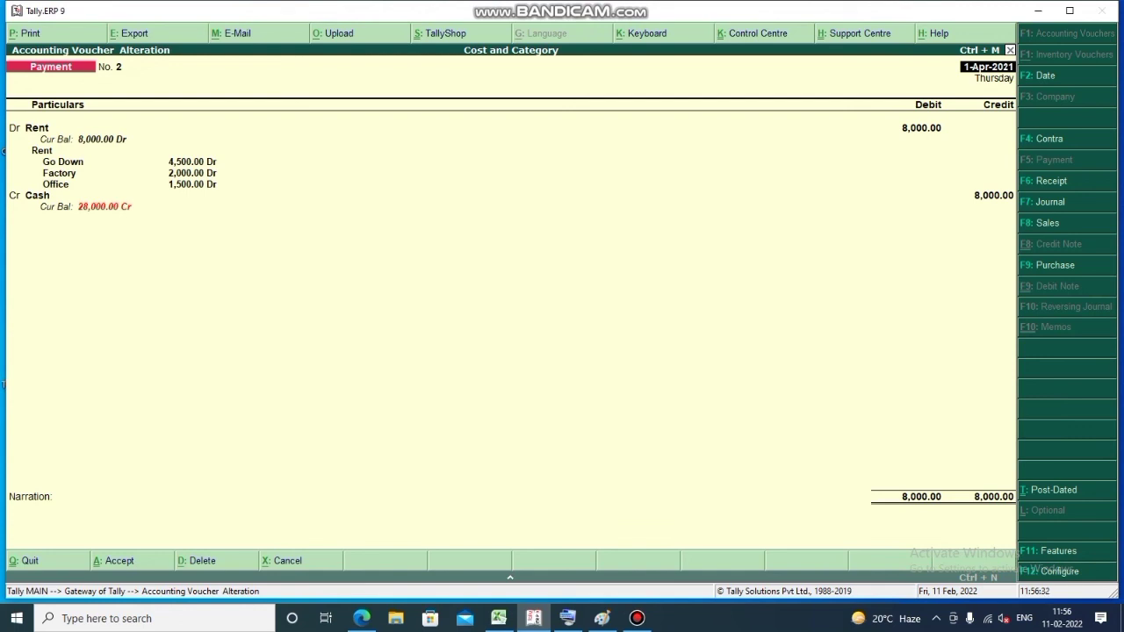
{"action": "key", "text": "Page_Up"}
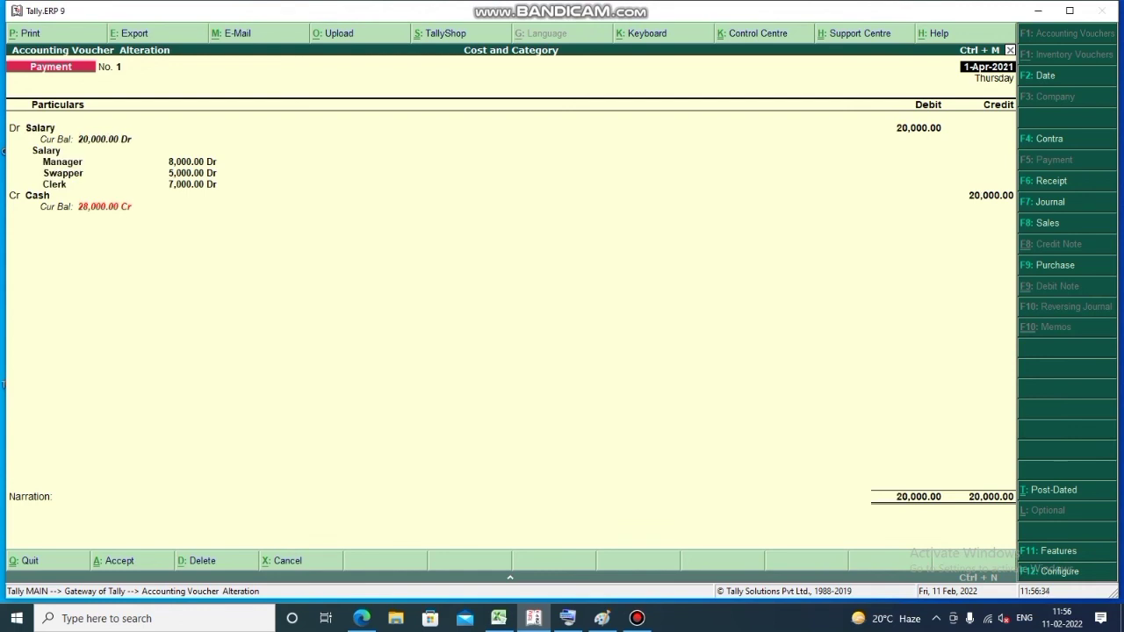